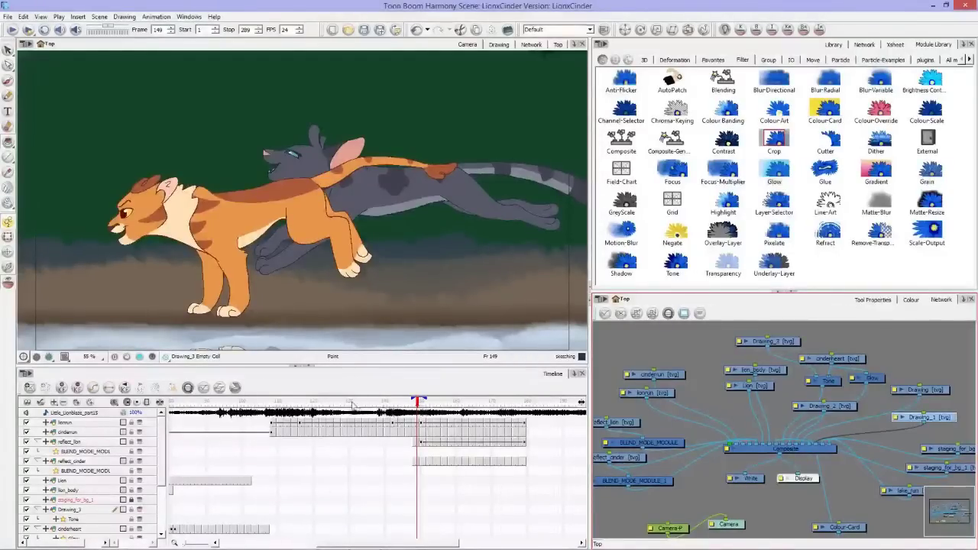
- Scrub through the running sequence and examine how the existing reflection layers connect to their blend modules in the network
{"action": "left_click_drag", "start_coordinate": [308, 403], "coordinate": [463, 403]}
{"action": "mouse_move", "coordinate": [463, 437]}
{"action": "left_mouse_down"}
{"action": "mouse_move", "coordinate": [506, 453]}
{"action": "mouse_move", "coordinate": [500, 472]}
{"action": "mouse_move", "coordinate": [529, 475]}
{"action": "mouse_move", "coordinate": [500, 476]}
{"action": "left_mouse_up"}
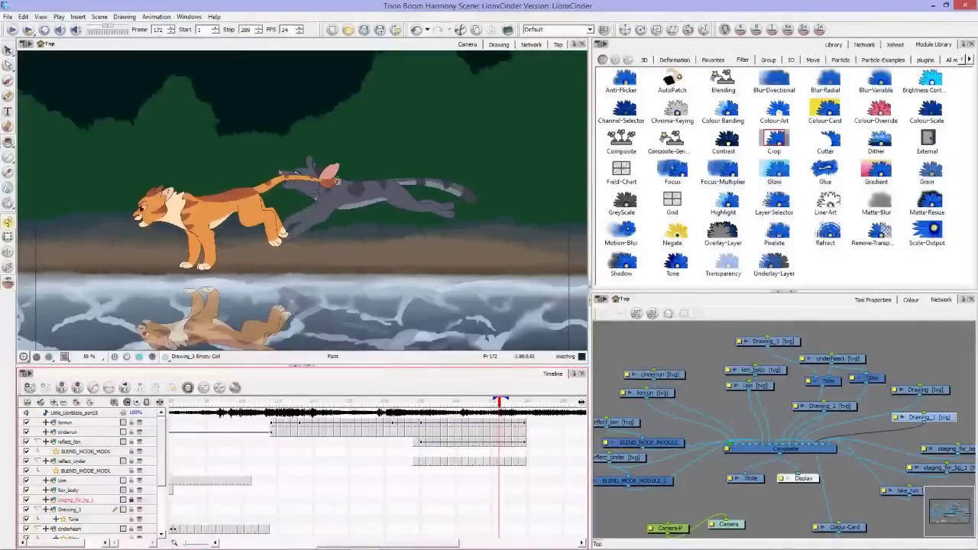
{"action": "left_click_drag", "start_coordinate": [499, 402], "coordinate": [477, 402]}
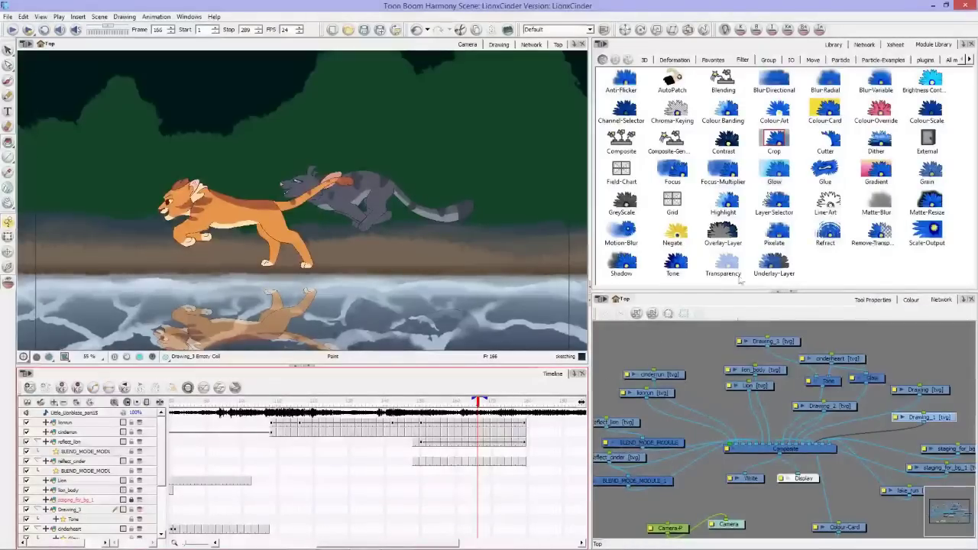
{"action": "left_click", "coordinate": [690, 494]}
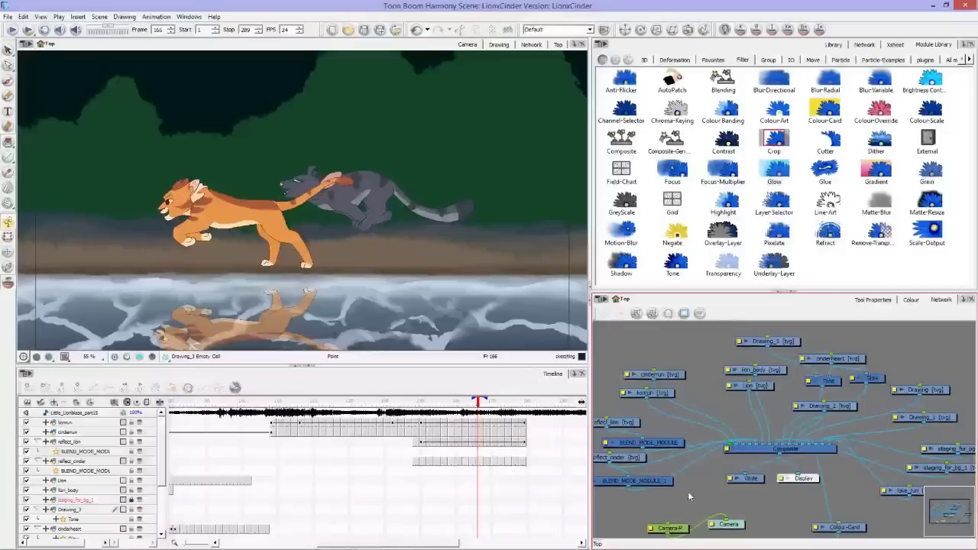
{"action": "left_click_drag", "start_coordinate": [687, 491], "coordinate": [703, 458]}
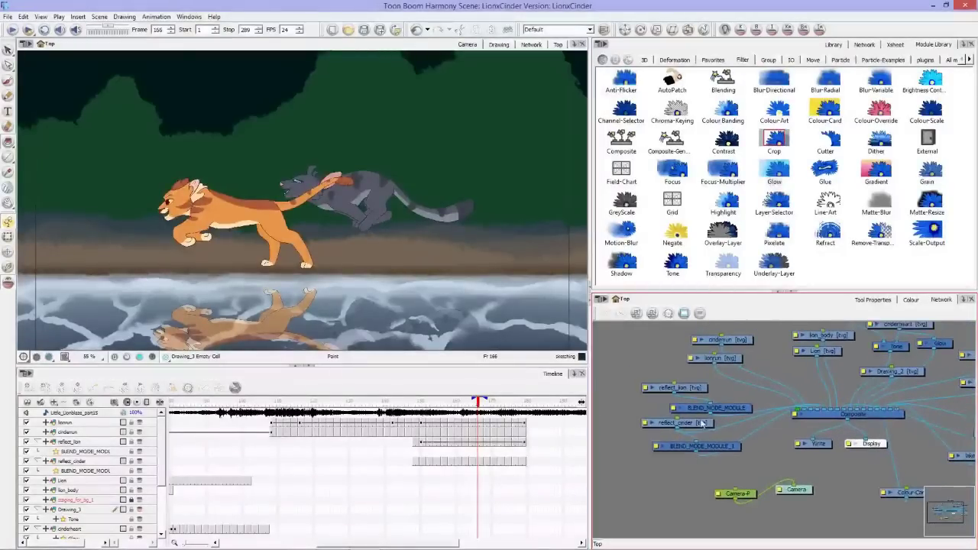
{"action": "left_click_drag", "start_coordinate": [718, 466], "coordinate": [726, 463]}
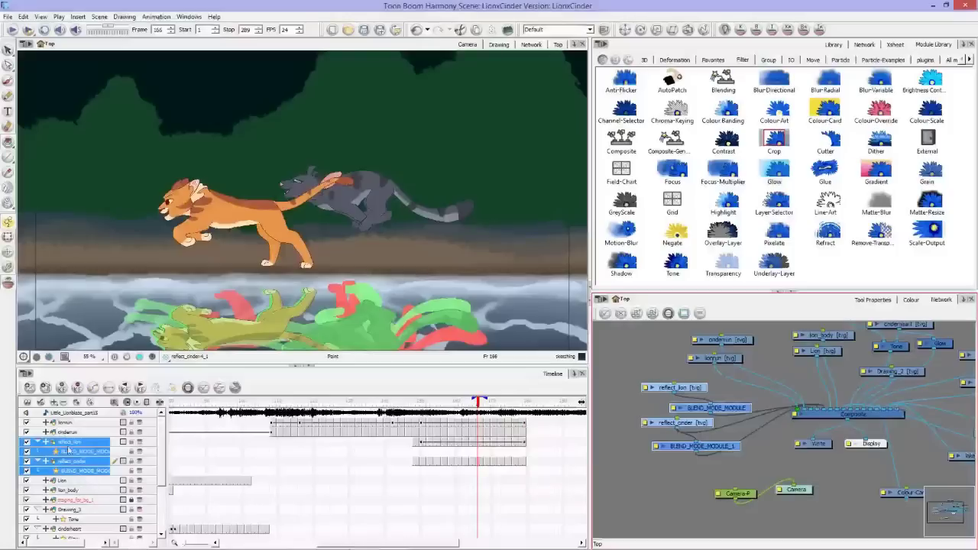
- Copy the lionrun layer's cells from frame 148 through the end of the run
{"action": "left_click", "coordinate": [414, 441]}
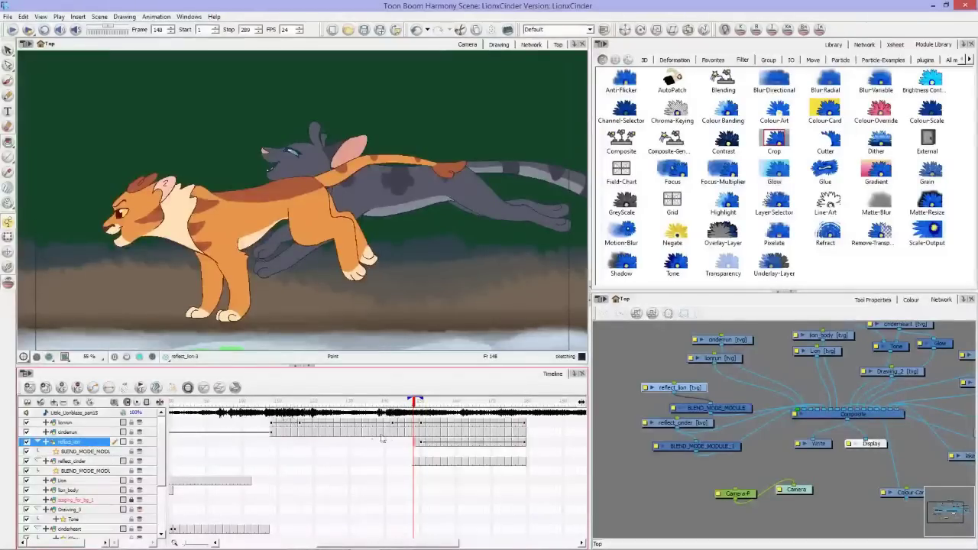
{"action": "left_click", "coordinate": [416, 425]}
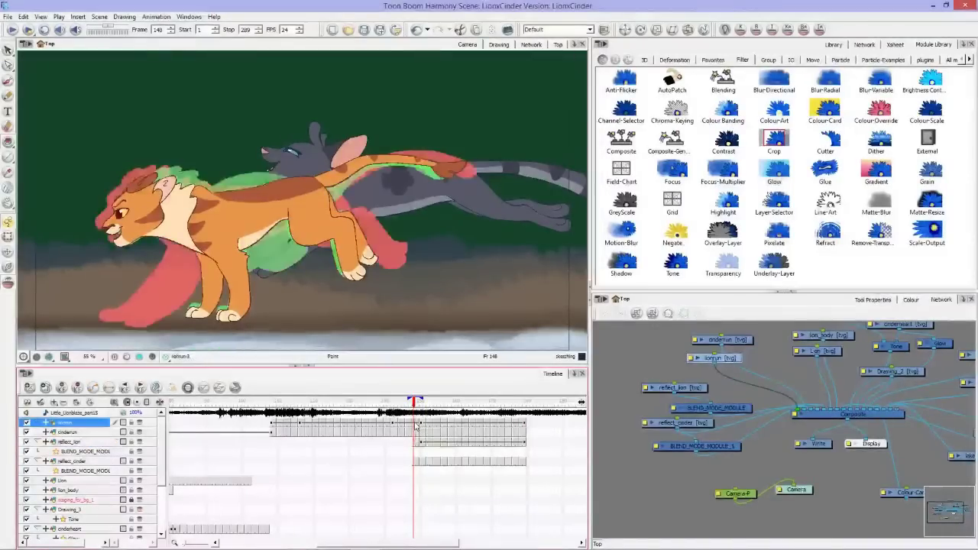
{"action": "left_click_drag", "start_coordinate": [416, 426], "coordinate": [529, 431]}
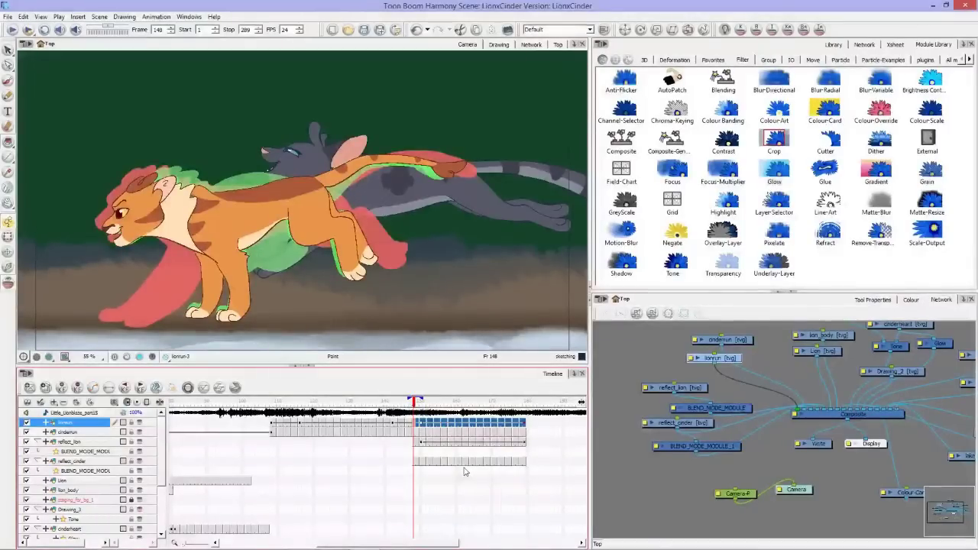
- Add a new drawing layer, place it just below cinderrun, and paste the copied lion cells into it at frame 148
{"action": "left_click", "coordinate": [55, 403]}
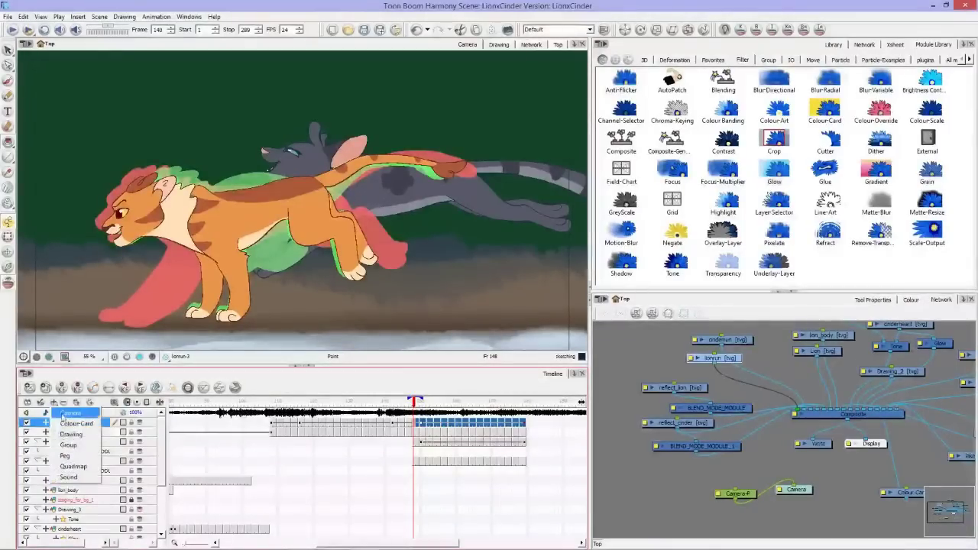
{"action": "left_click", "coordinate": [71, 433]}
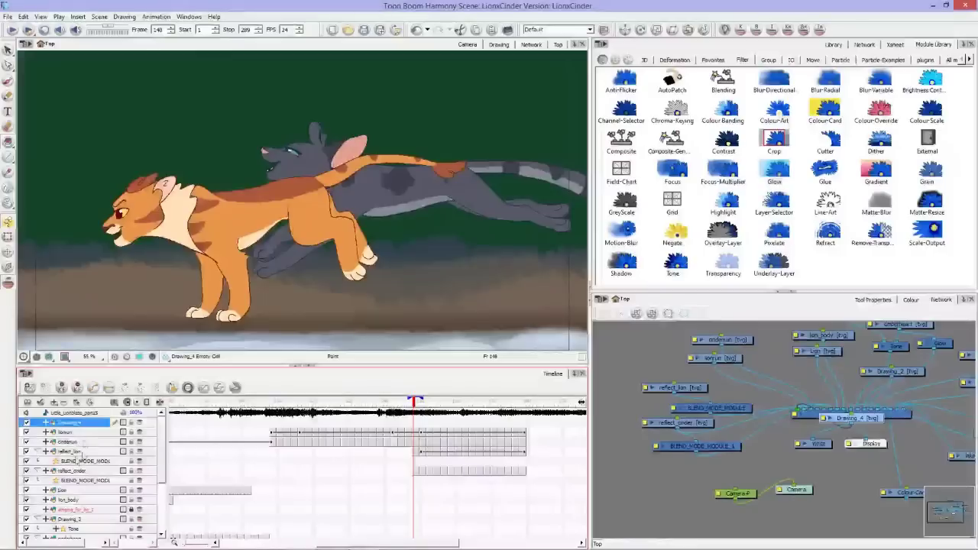
{"action": "left_click_drag", "start_coordinate": [86, 425], "coordinate": [86, 453]}
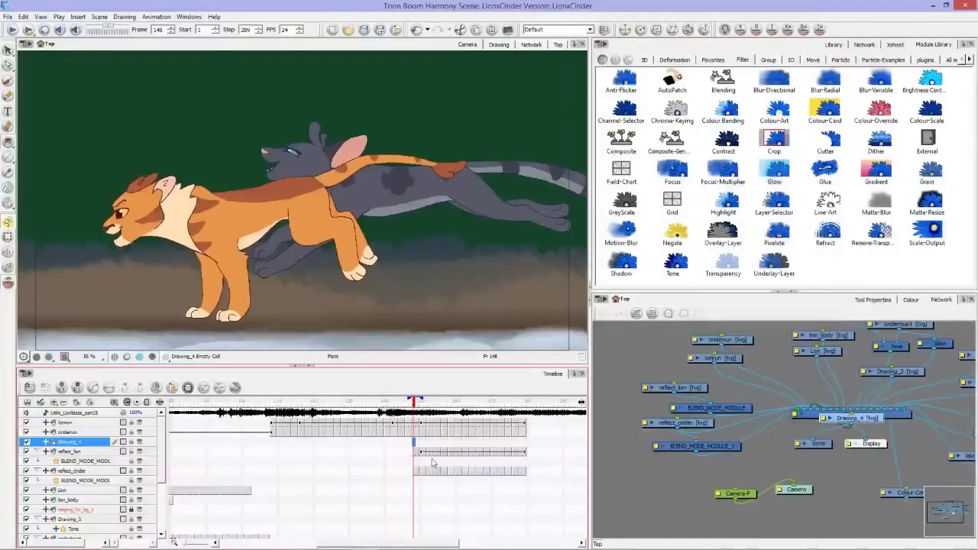
{"action": "key", "text": "ctrl+v"}
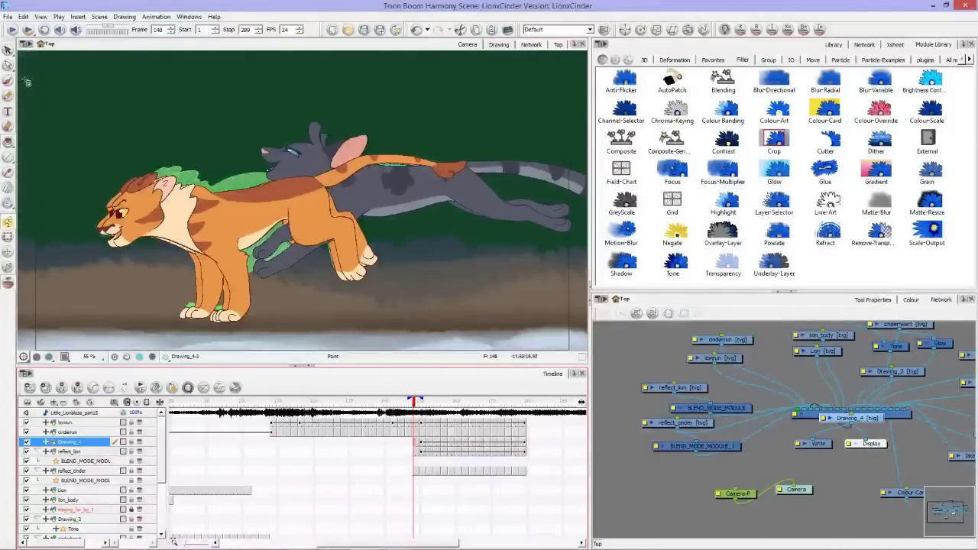
- Offset all the pasted lion drawings together, away from the original lion, using Reposition All Drawings
{"action": "left_click", "coordinate": [7, 51]}
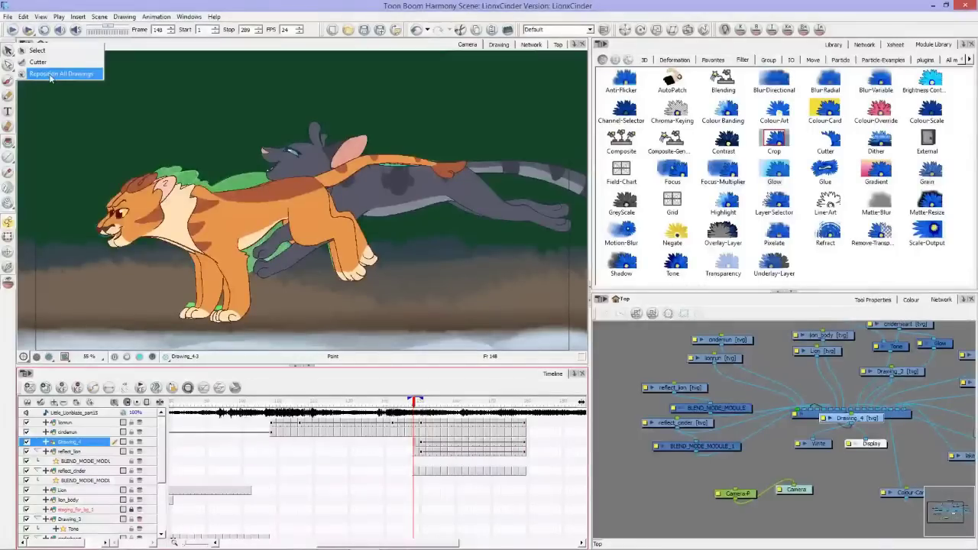
{"action": "left_click", "coordinate": [51, 74]}
{"action": "left_click", "coordinate": [8, 50]}
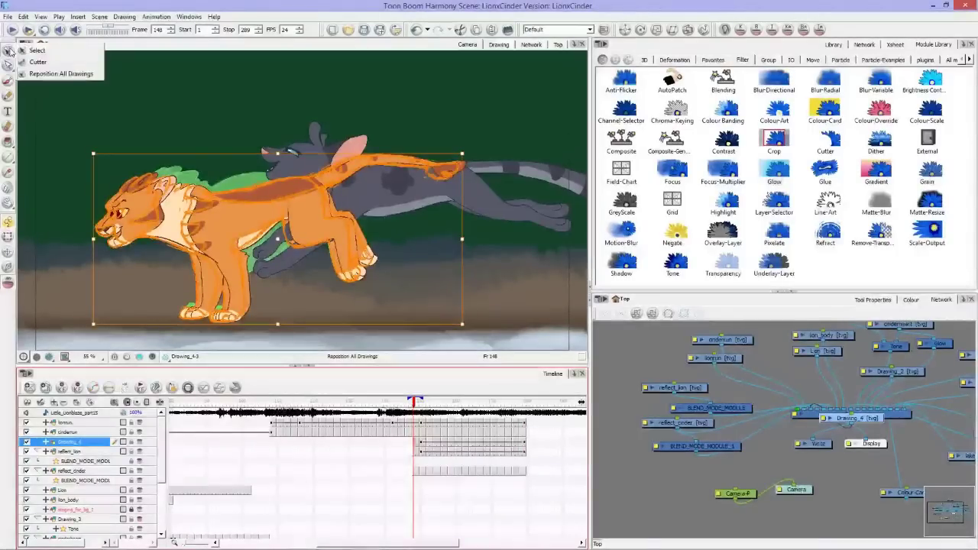
{"action": "left_click", "coordinate": [50, 74]}
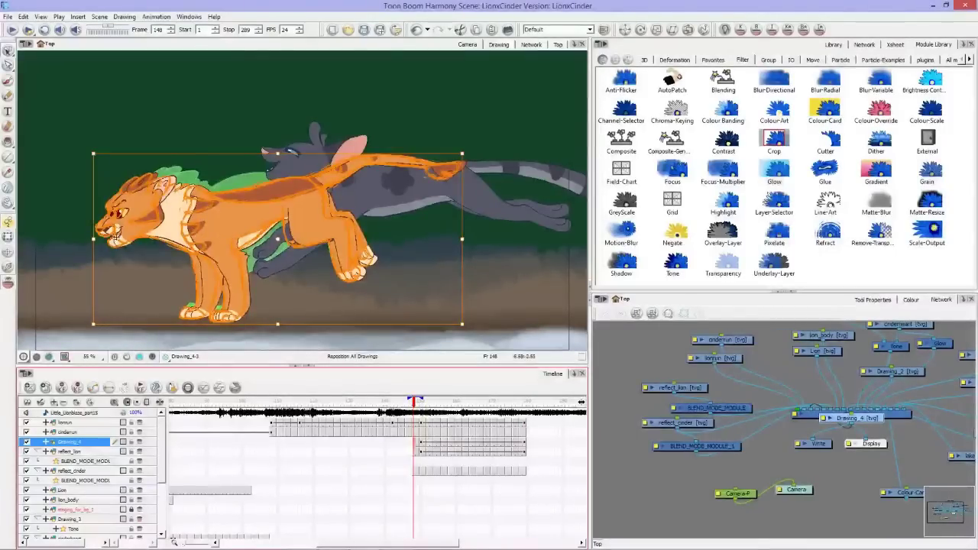
{"action": "left_click_drag", "start_coordinate": [190, 230], "coordinate": [284, 250]}
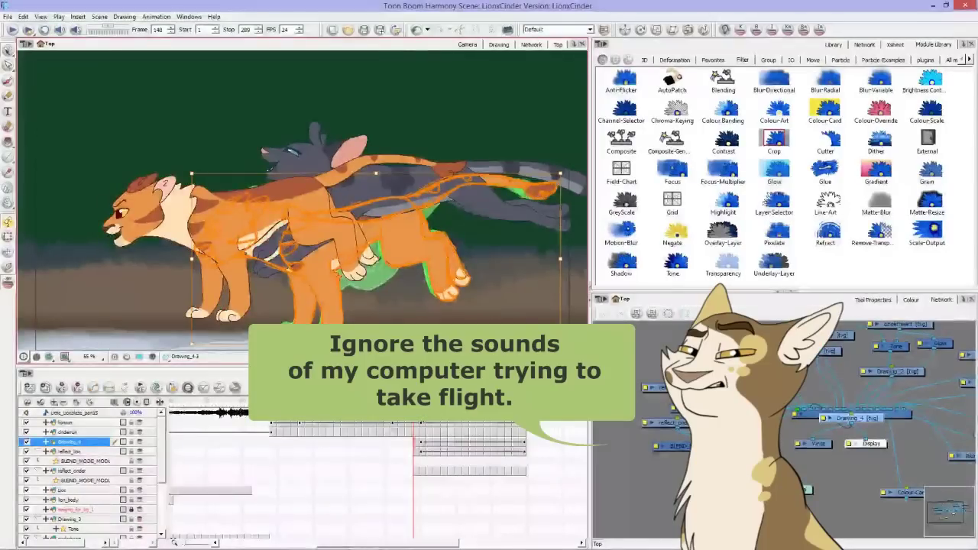
- Shift the whole set of copied lion drawings down over the water and scrub the timeline to check it, ending at frame 149
{"action": "left_click_drag", "start_coordinate": [414, 403], "coordinate": [449, 415]}
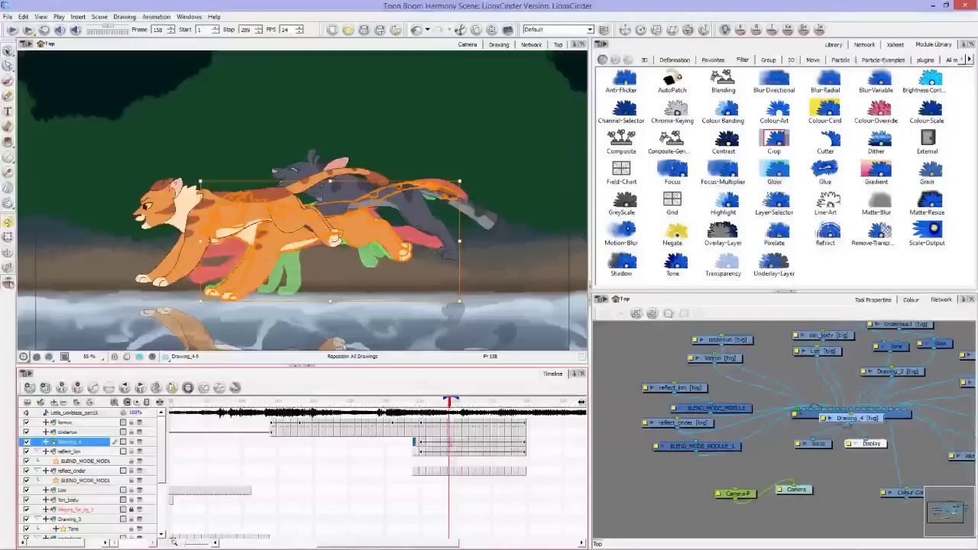
{"action": "left_click", "coordinate": [8, 283]}
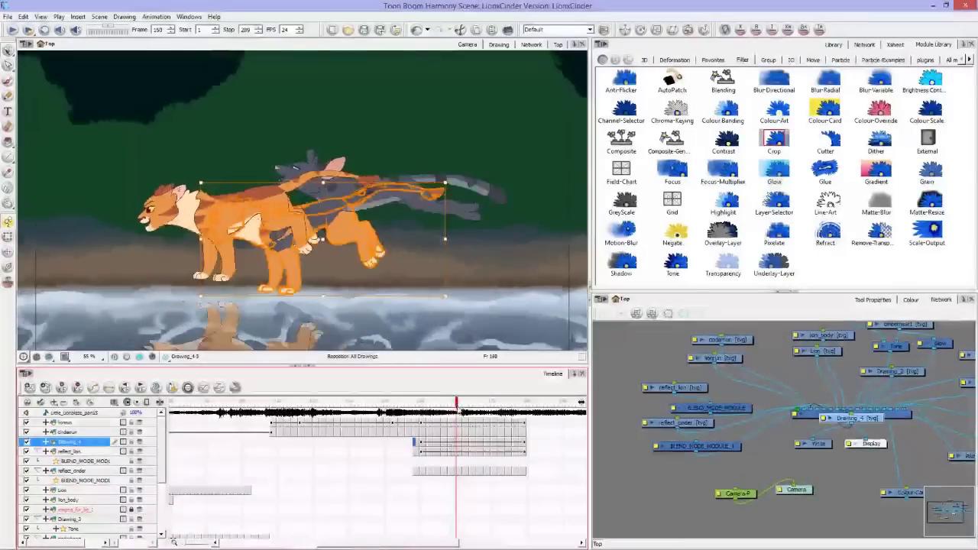
{"action": "left_click_drag", "start_coordinate": [310, 216], "coordinate": [350, 268]}
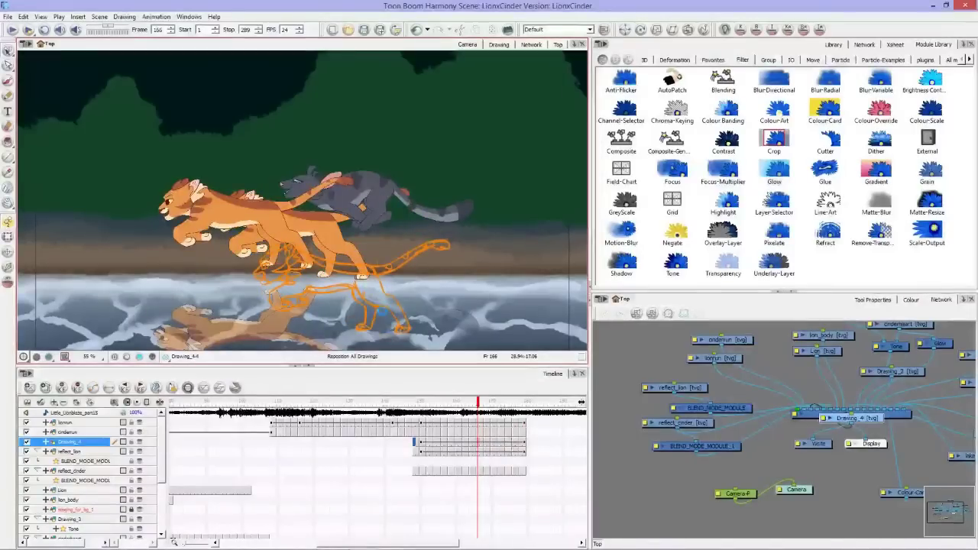
{"action": "left_click_drag", "start_coordinate": [375, 306], "coordinate": [375, 307]}
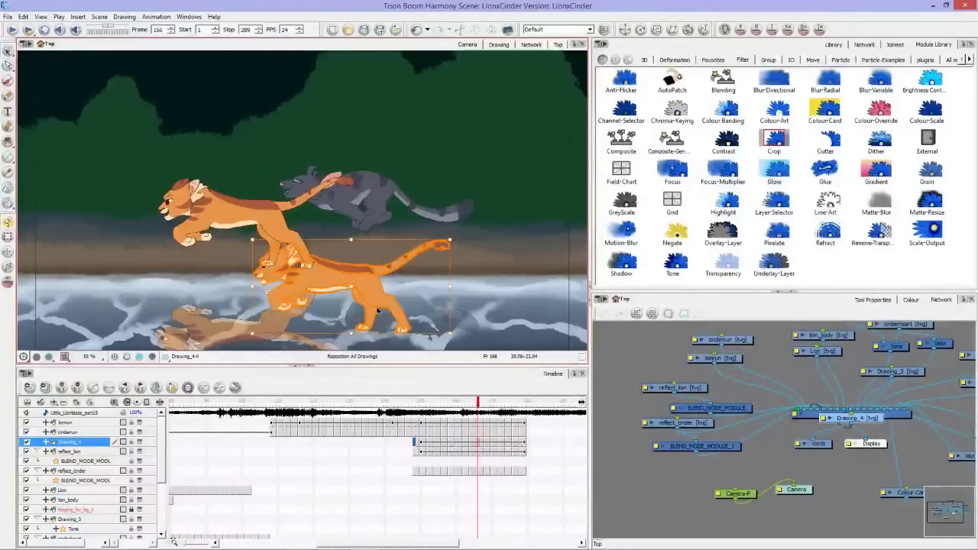
{"action": "left_click", "coordinate": [488, 414]}
{"action": "left_click_drag", "start_coordinate": [492, 414], "coordinate": [419, 424]}
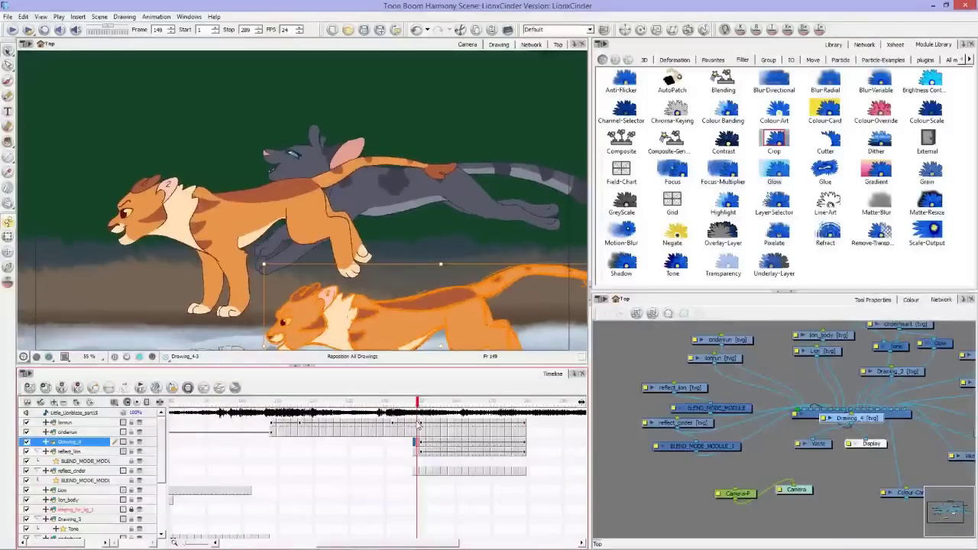
- Flip all drawings on the copied lion layer vertically with Reposition All Drawings active
{"action": "left_click", "coordinate": [10, 53]}
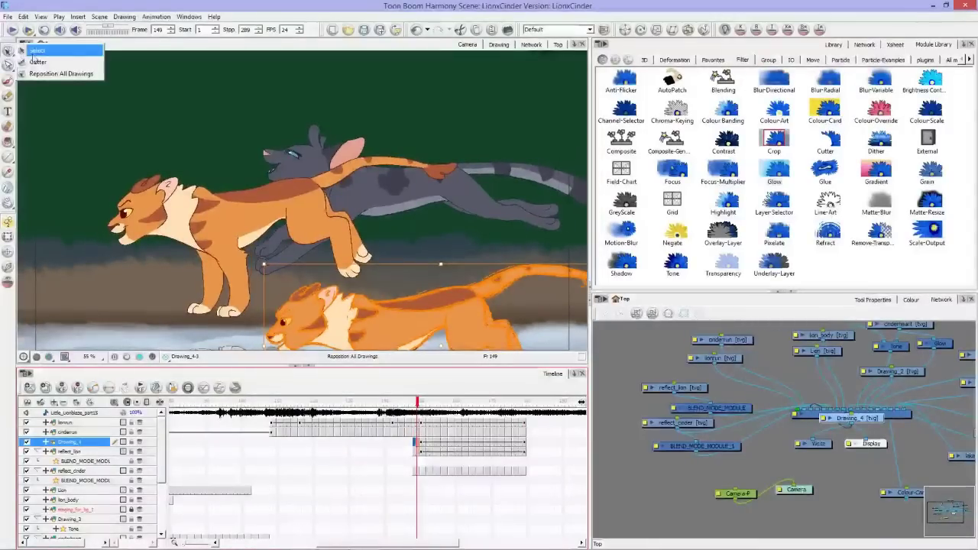
{"action": "mouse_move", "coordinate": [34, 55]}
{"action": "left_mouse_down"}
{"action": "mouse_move", "coordinate": [11, 52]}
{"action": "mouse_move", "coordinate": [38, 75]}
{"action": "left_mouse_up"}
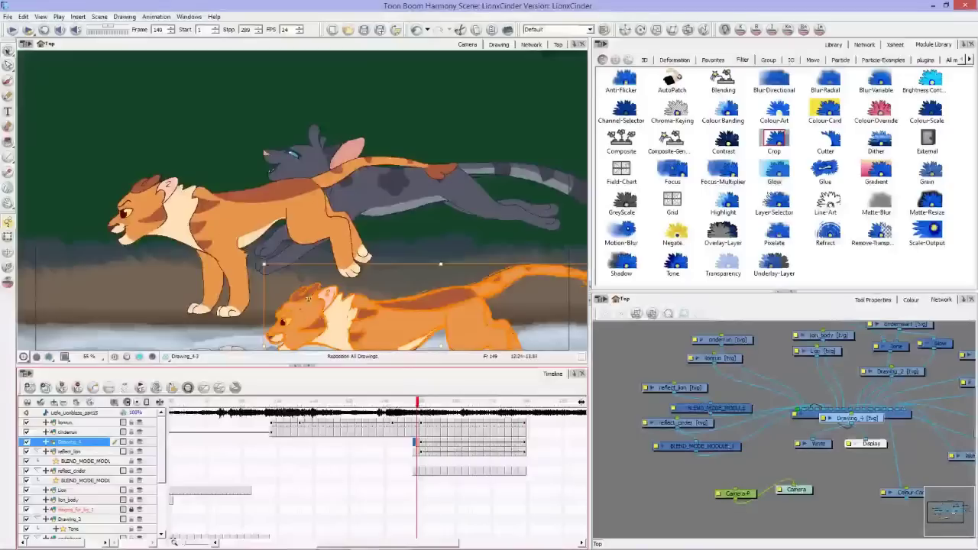
{"action": "right_click", "coordinate": [405, 268]}
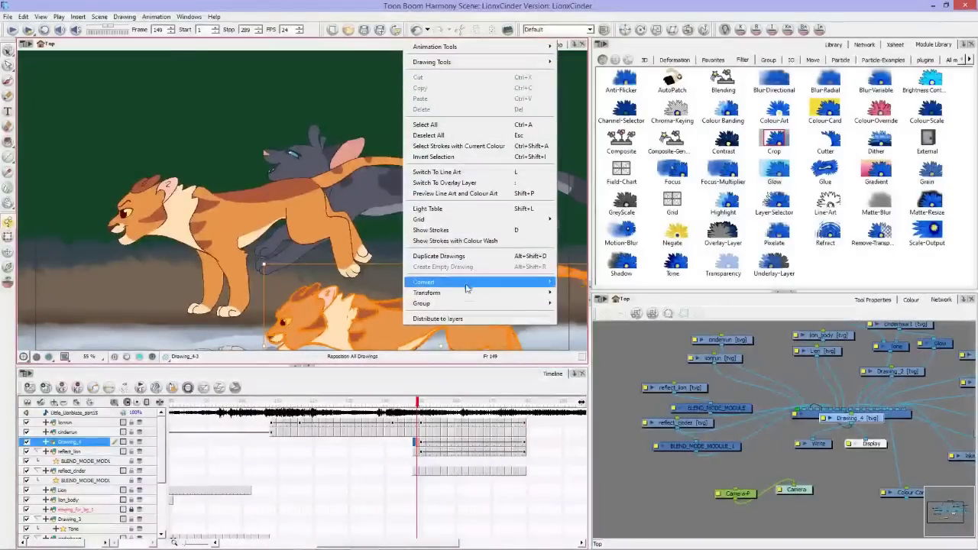
{"action": "mouse_move", "coordinate": [420, 302]}
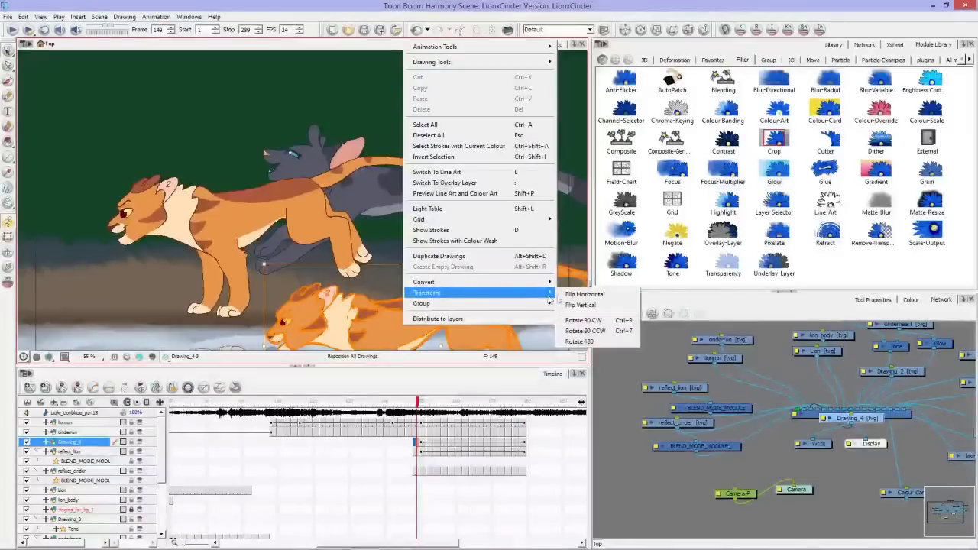
{"action": "left_click", "coordinate": [576, 306]}
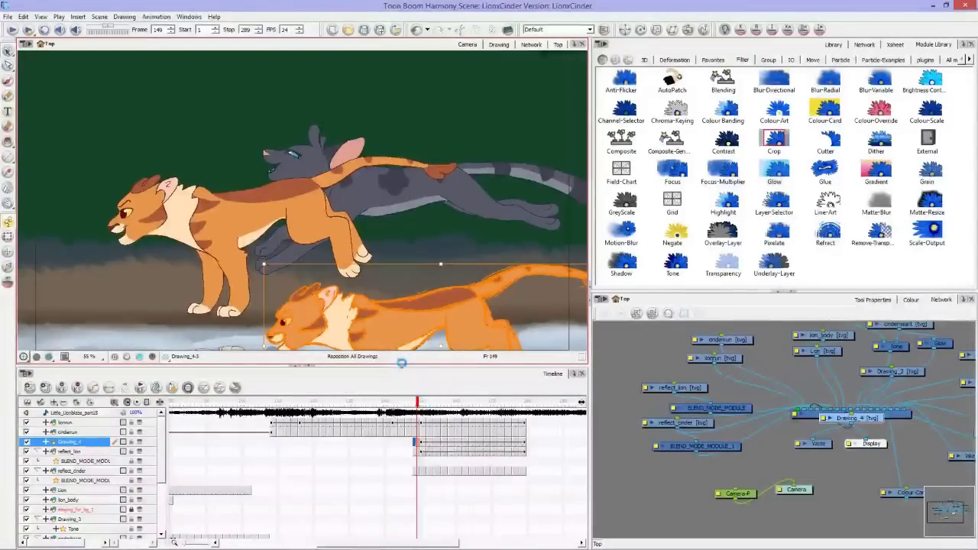
{"action": "key", "text": "5"}
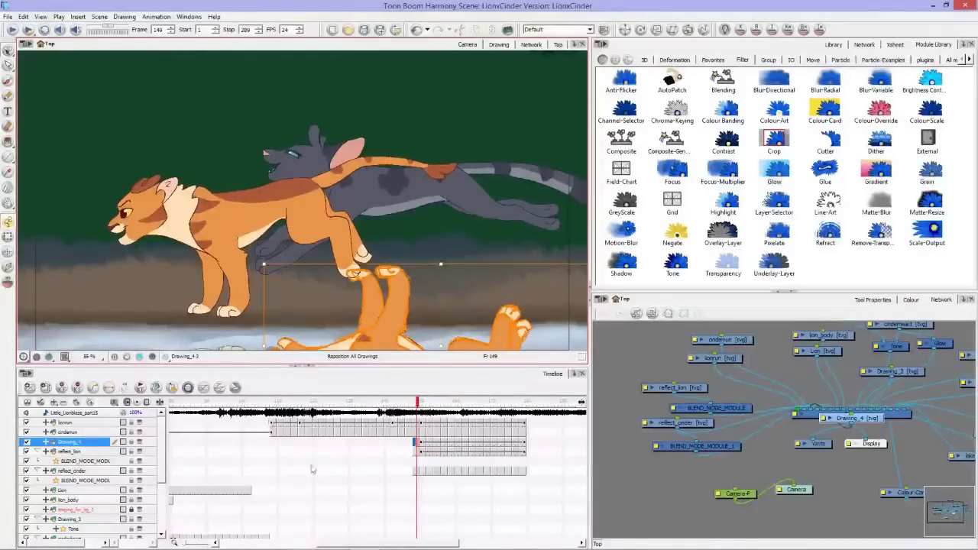
- Position the flipped lion drawings directly beneath the running lion's feet and squash them vertically to fit the water
{"action": "left_click_drag", "start_coordinate": [232, 339], "coordinate": [303, 185]}
{"action": "left_click_drag", "start_coordinate": [477, 216], "coordinate": [323, 293]}
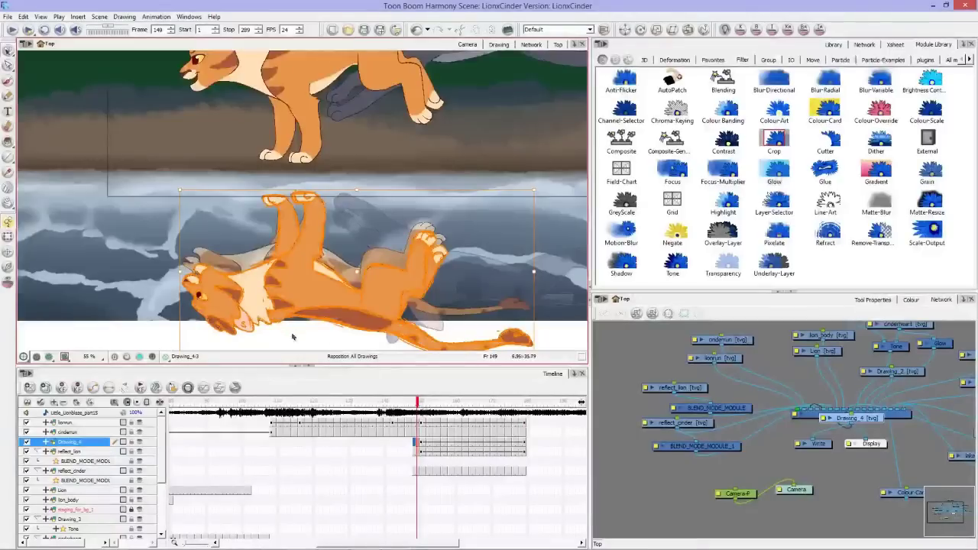
{"action": "left_click_drag", "start_coordinate": [151, 329], "coordinate": [139, 284]}
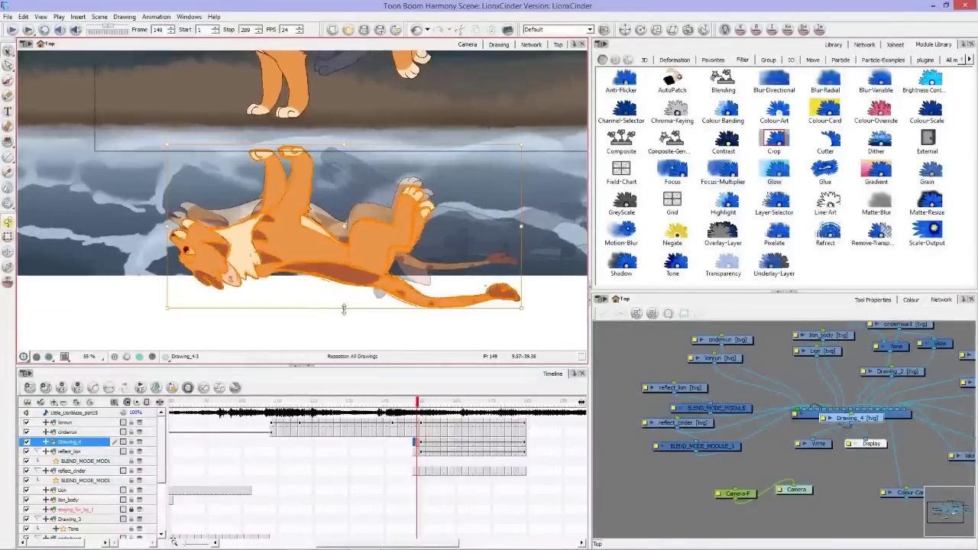
{"action": "left_click_drag", "start_coordinate": [344, 308], "coordinate": [340, 268]}
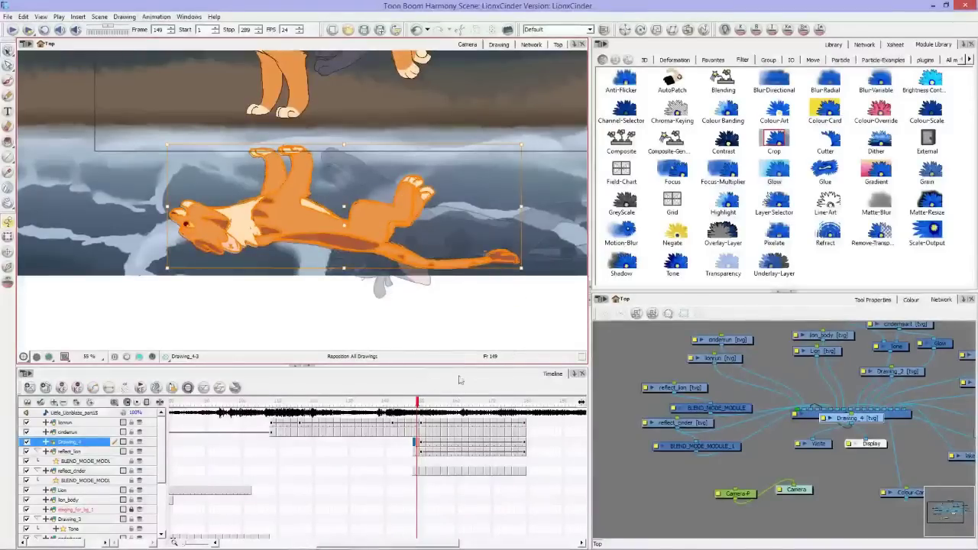
{"action": "key", "text": "space"}
{"action": "left_click_drag", "start_coordinate": [413, 349], "coordinate": [400, 366]}
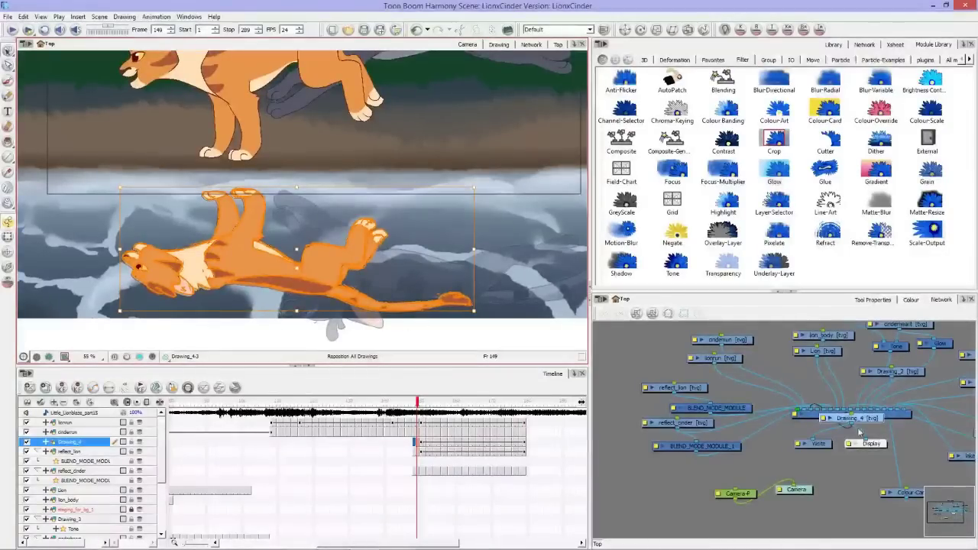
- Move the Drawing_4 node away from the composite to the area beside BLEND_MODE_MODULE_1
{"action": "left_click", "coordinate": [831, 465]}
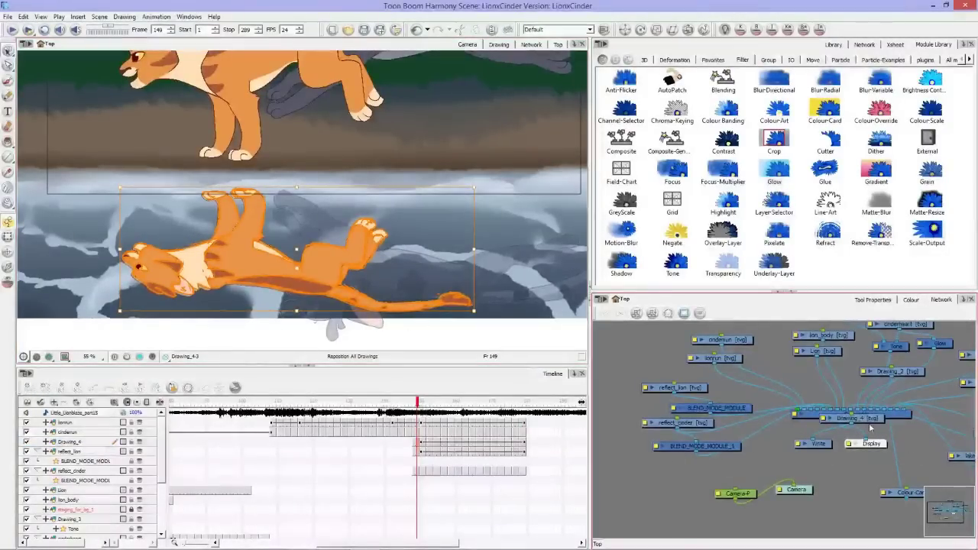
{"action": "left_click_drag", "start_coordinate": [872, 419], "coordinate": [654, 468]}
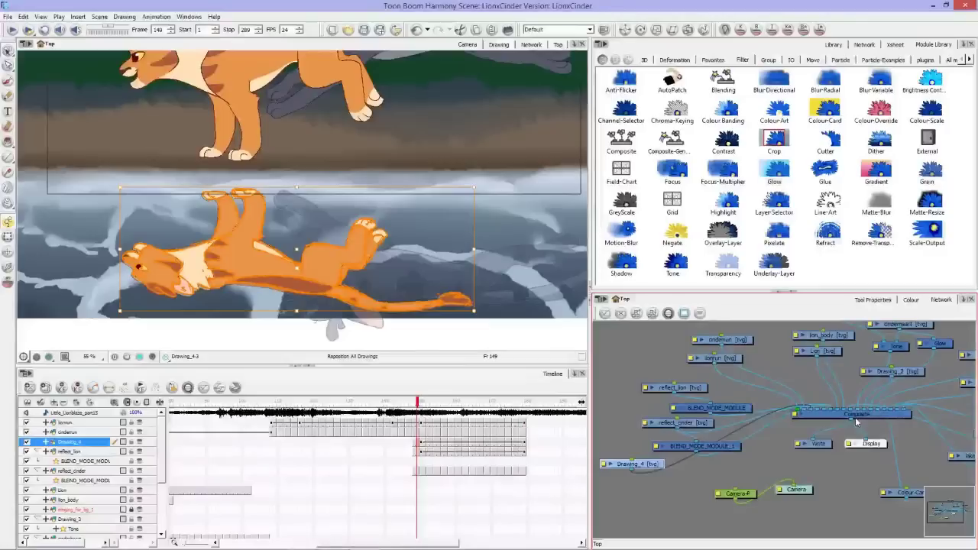
{"action": "left_click_drag", "start_coordinate": [670, 477], "coordinate": [684, 423]}
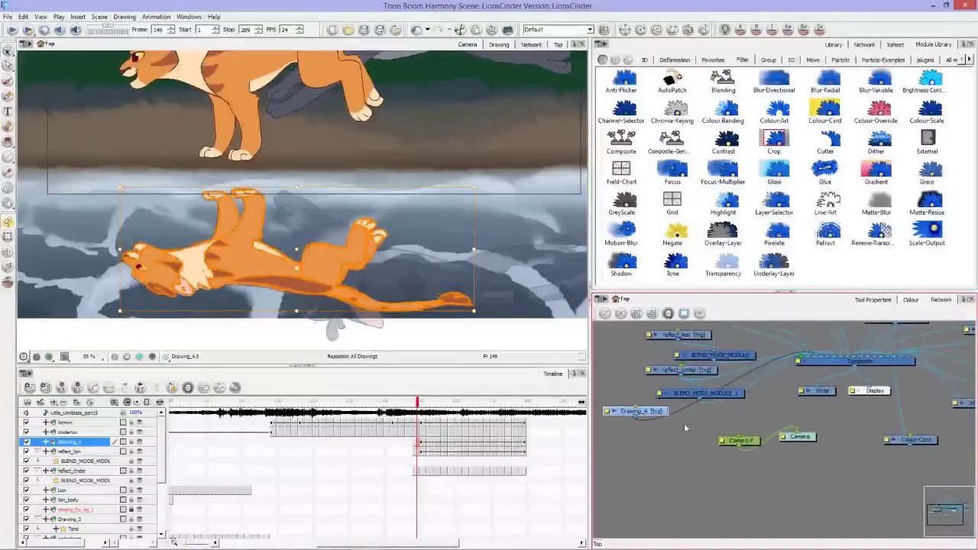
- Add a Blending module from the Filter modules directly below the Drawing_4 node in the network
{"action": "left_click", "coordinate": [723, 80]}
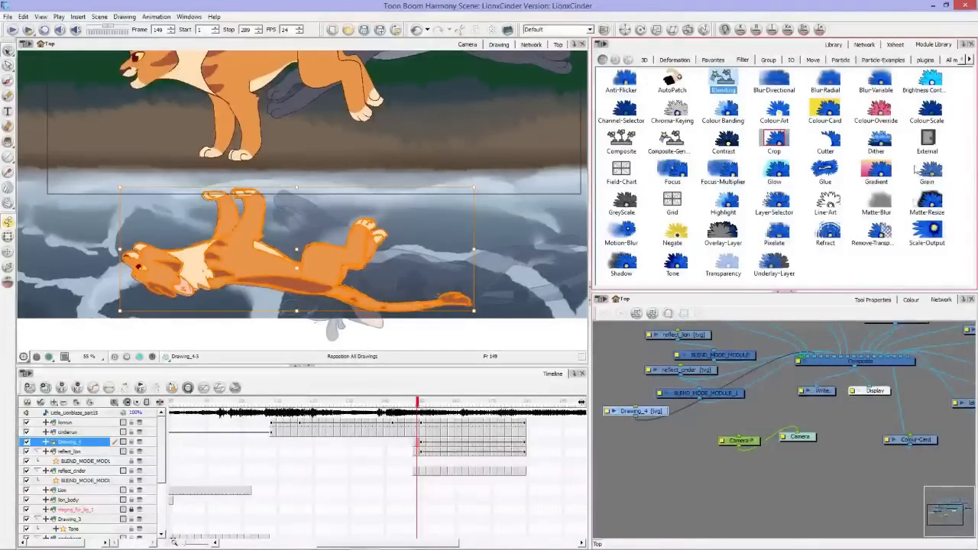
{"action": "left_click", "coordinate": [968, 44]}
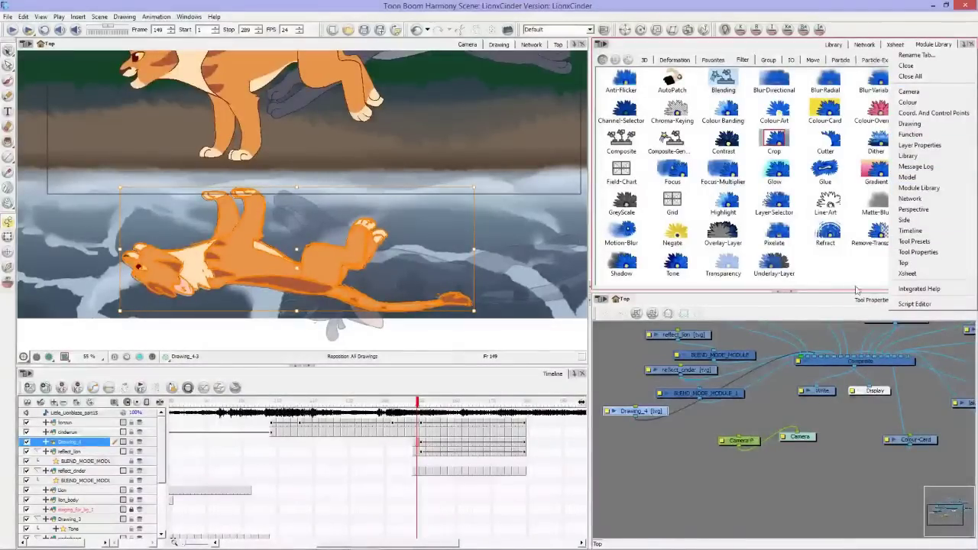
{"action": "left_click", "coordinate": [785, 197]}
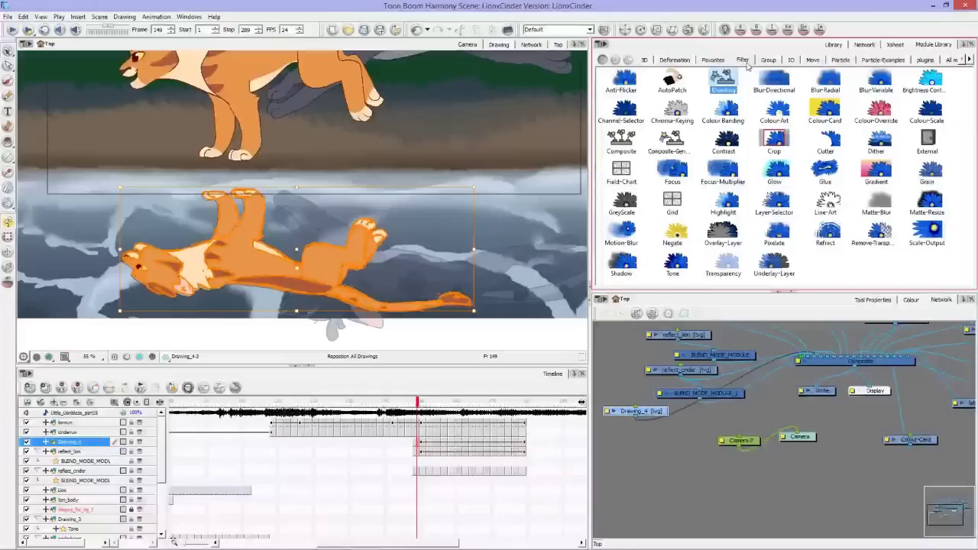
{"action": "left_click", "coordinate": [745, 61]}
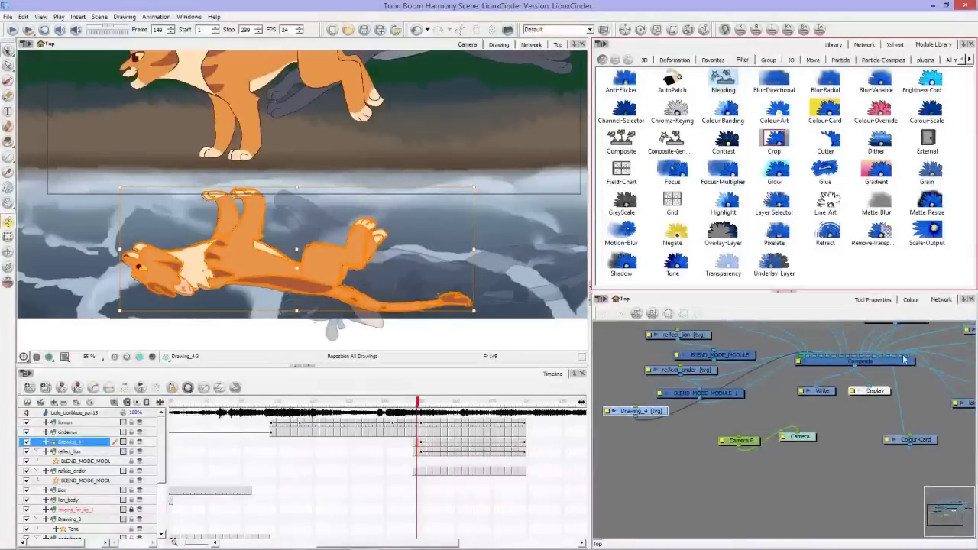
{"action": "left_click", "coordinate": [964, 300]}
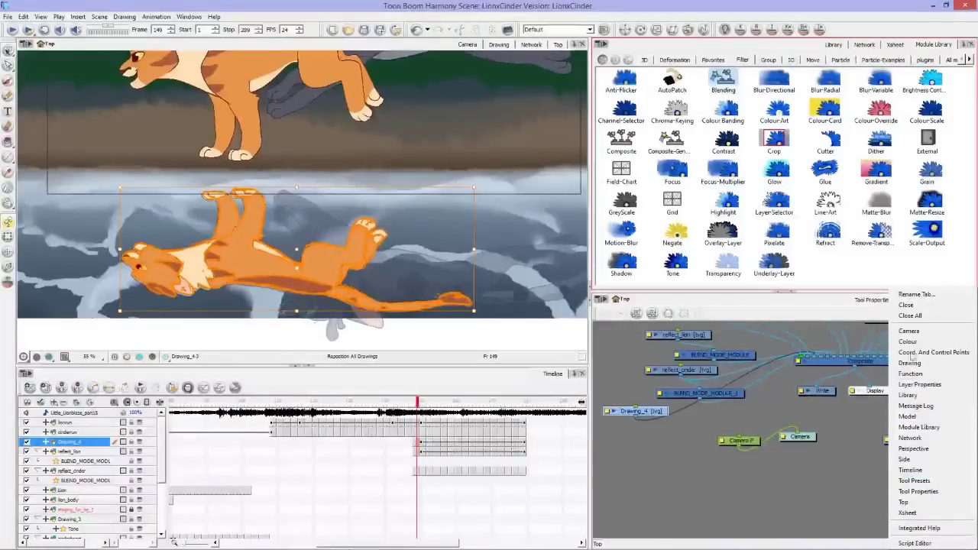
{"action": "left_click", "coordinate": [913, 438]}
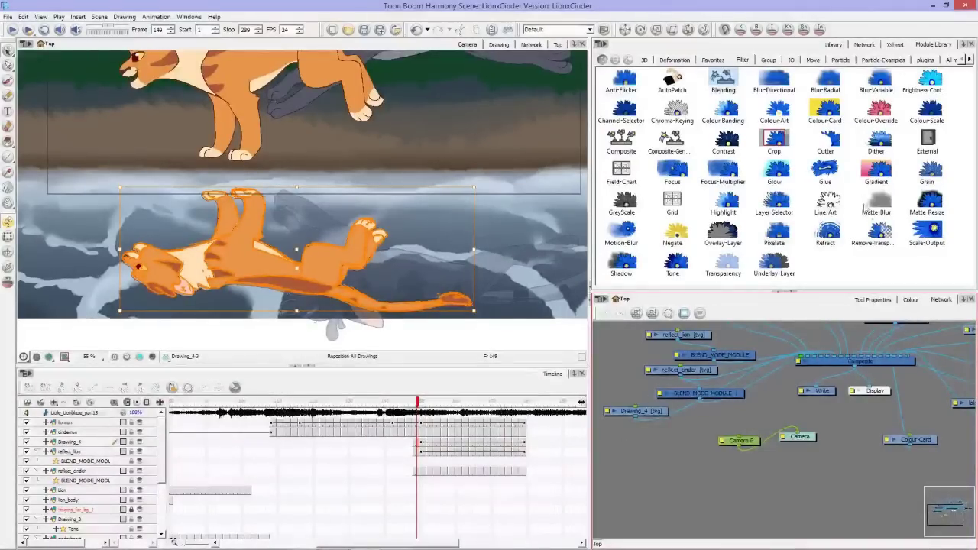
{"action": "left_click_drag", "start_coordinate": [723, 79], "coordinate": [674, 434]}
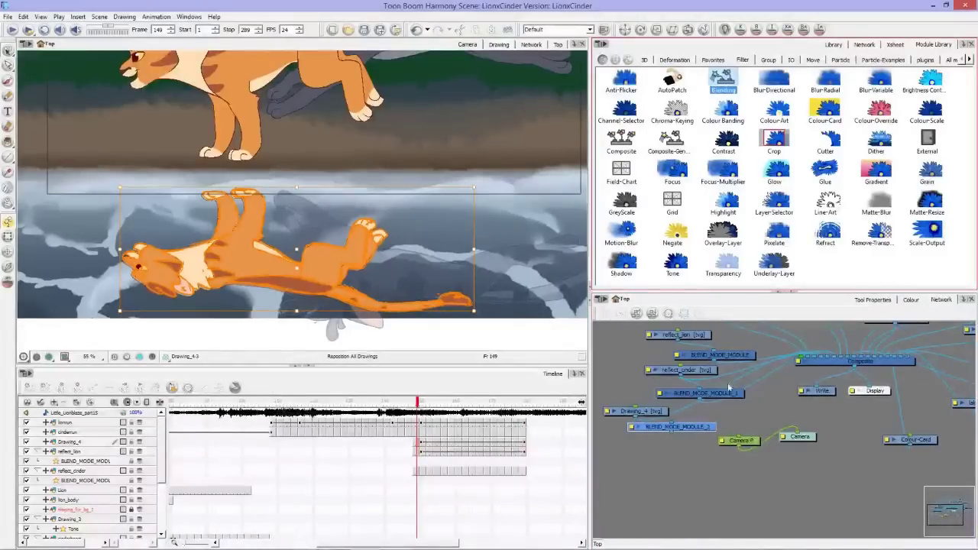
- Reroute Drawing_4's connection through BLEND_MODE_MODULE_2 and link that module's output to the Composite
{"action": "left_click", "coordinate": [634, 414]}
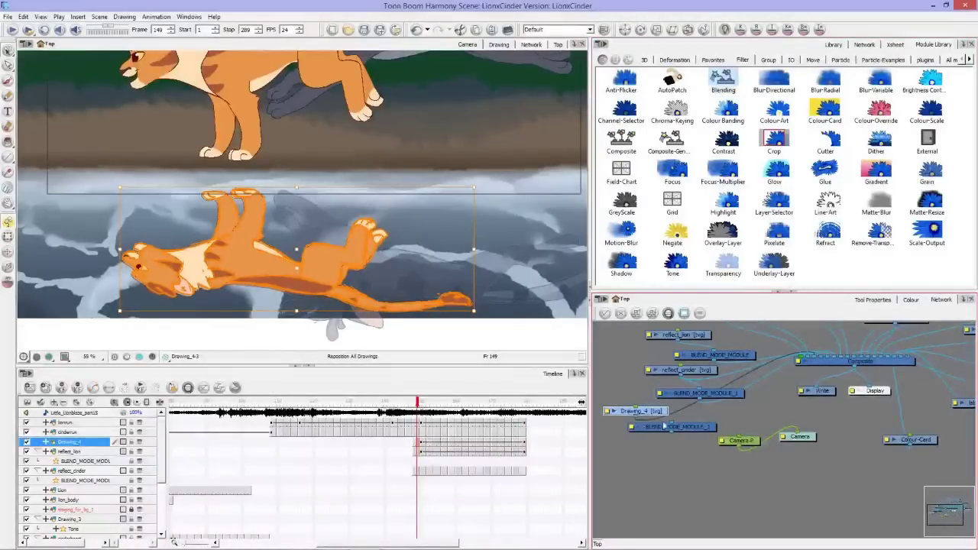
{"action": "left_click_drag", "start_coordinate": [829, 363], "coordinate": [673, 426]}
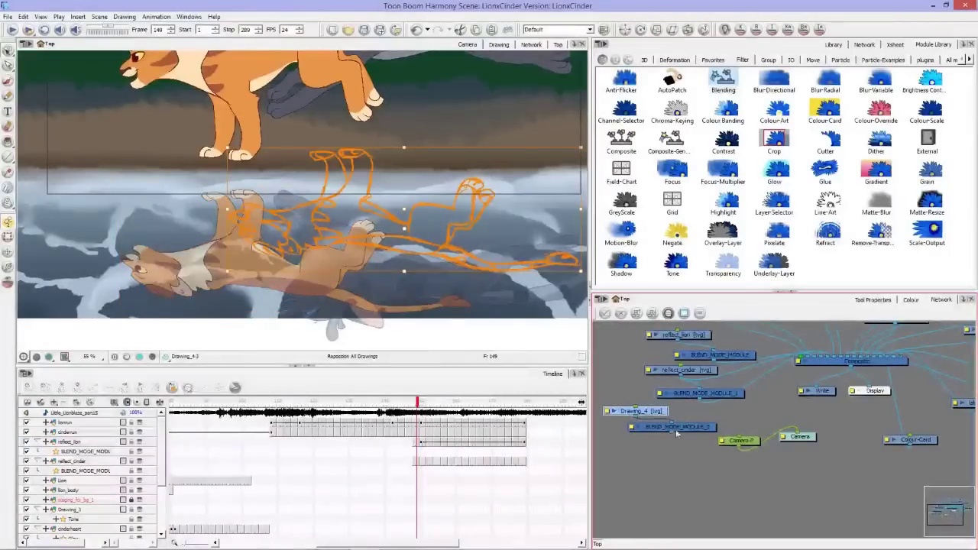
{"action": "left_click_drag", "start_coordinate": [673, 432], "coordinate": [818, 361]}
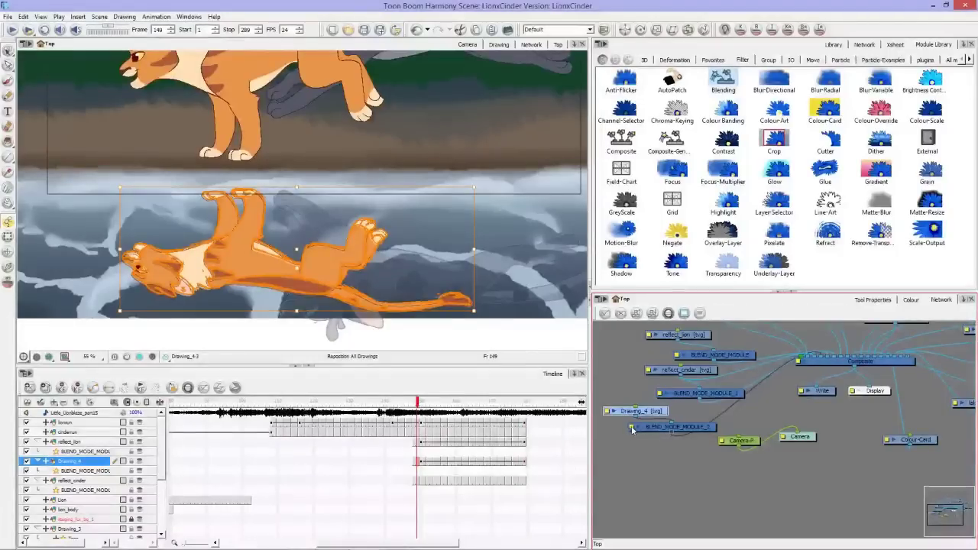
- Open the layer properties of BLEND_MODE_MODULE_2 and set its blend mode to Multiply
{"action": "double_click", "coordinate": [631, 430]}
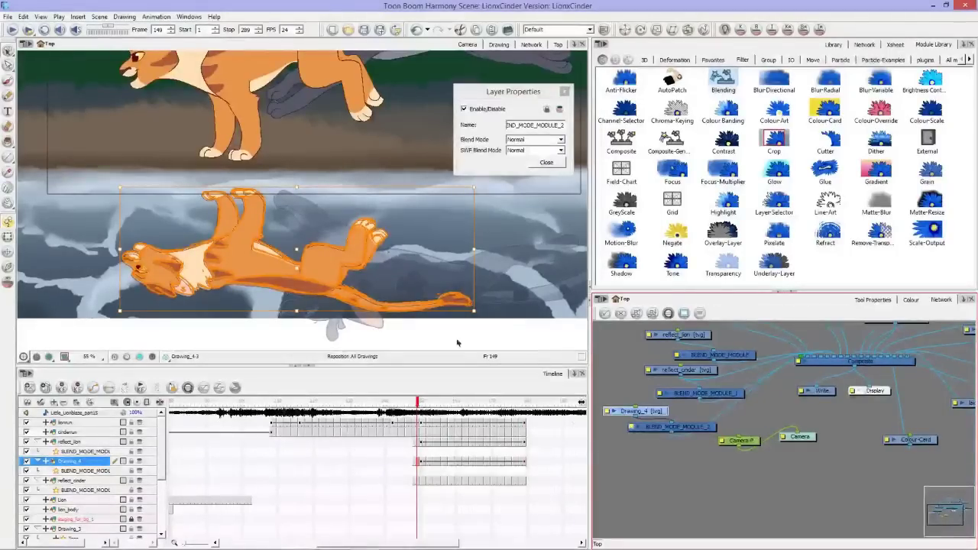
{"action": "left_click_drag", "start_coordinate": [504, 95], "coordinate": [573, 172]}
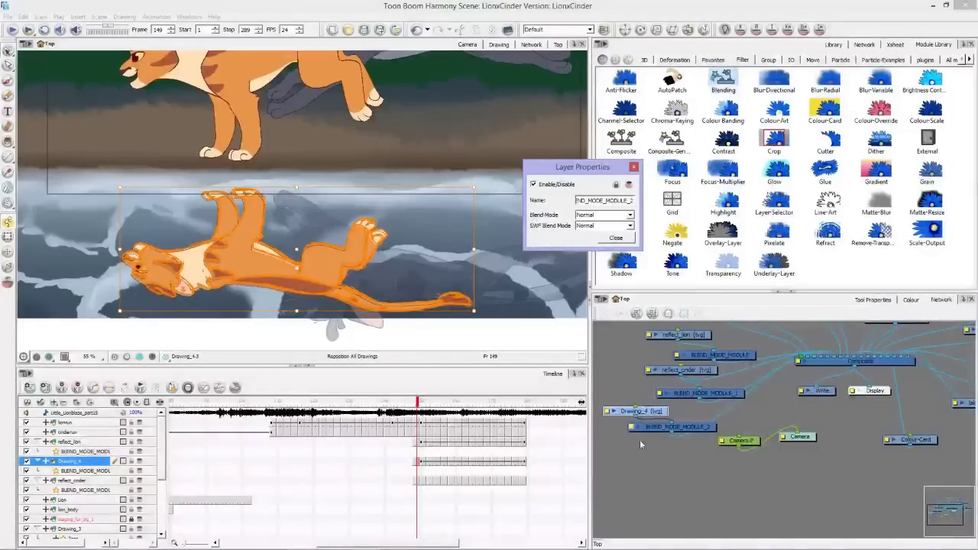
{"action": "left_click", "coordinate": [630, 217]}
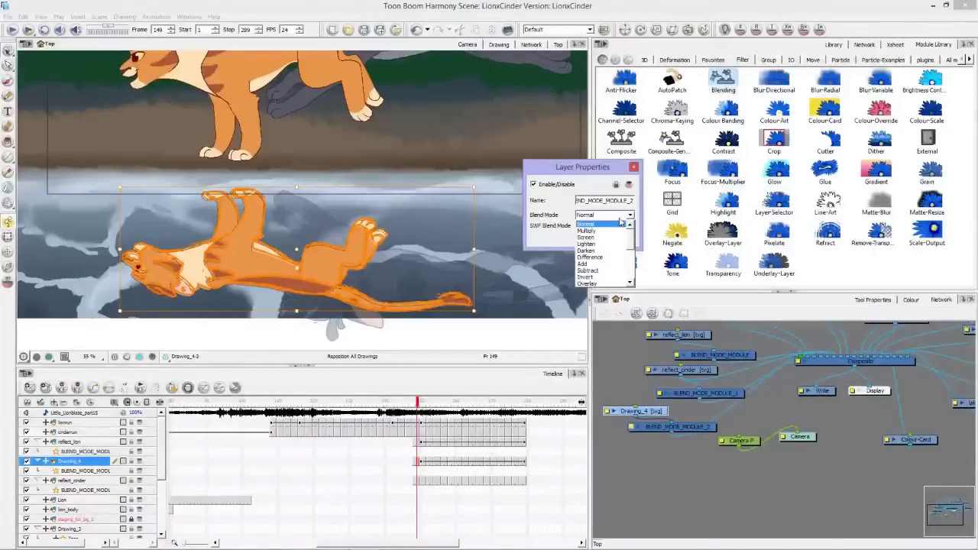
{"action": "left_click", "coordinate": [596, 231]}
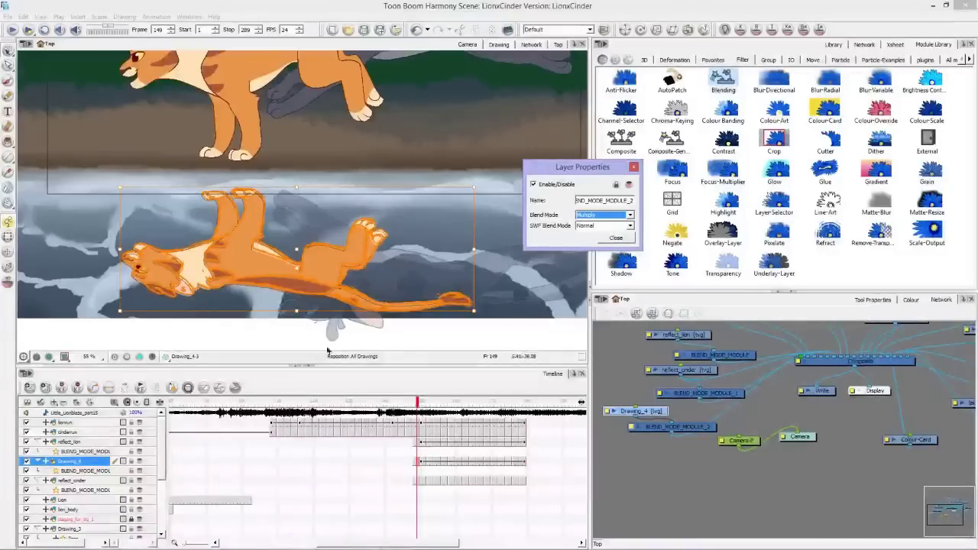
- Go to frame 171, disable the reflect_lion layer and show the camera view as a rendered preview
{"action": "left_click", "coordinate": [497, 402]}
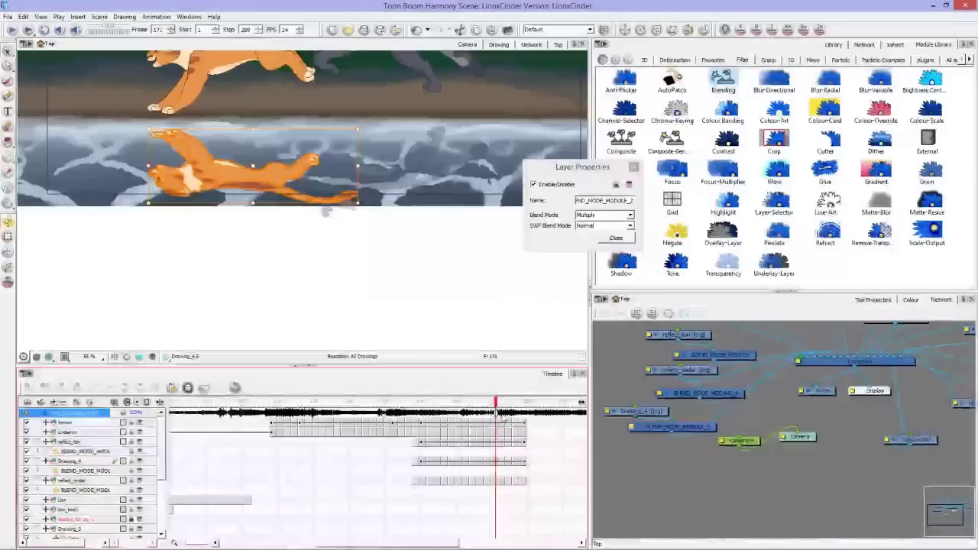
{"action": "left_click_drag", "start_coordinate": [251, 239], "coordinate": [261, 362]}
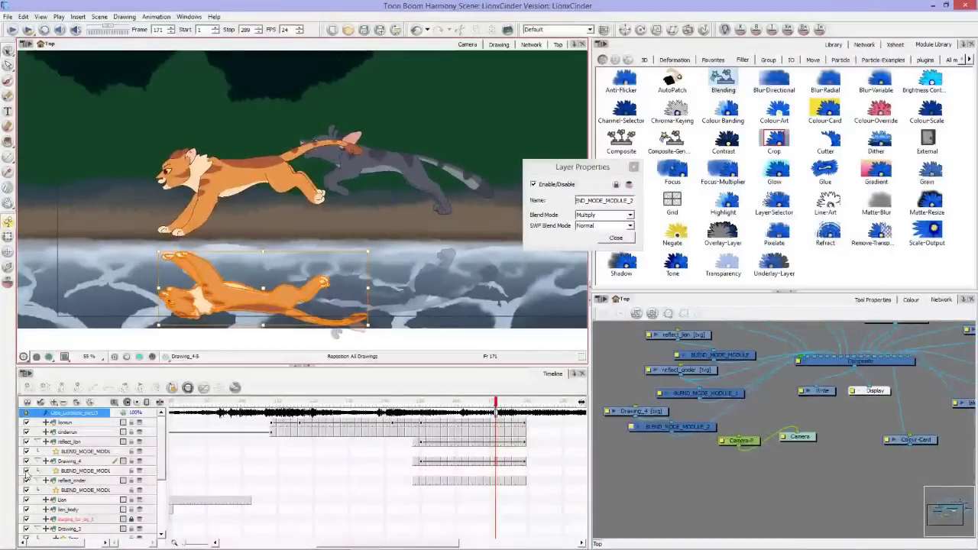
{"action": "left_click", "coordinate": [26, 442]}
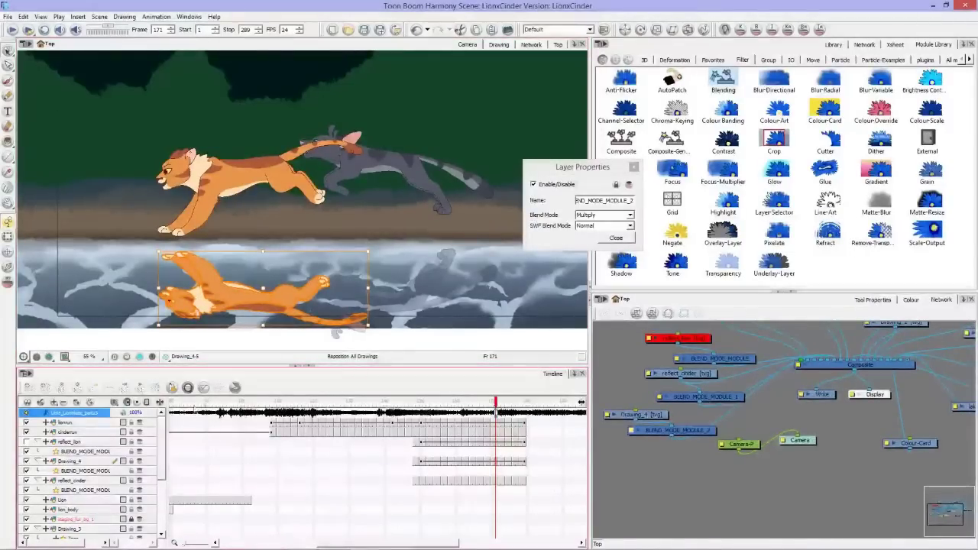
{"action": "left_click", "coordinate": [51, 356]}
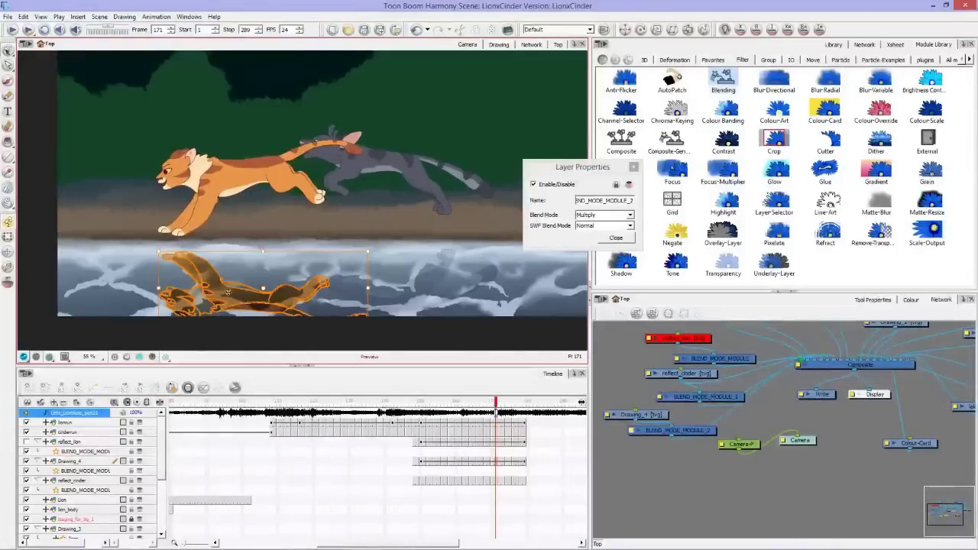
- Try the Screen, Lighten, Darken and Difference blend modes on BLEND_MODE_MODULE_2
{"action": "left_click", "coordinate": [629, 215]}
{"action": "left_click", "coordinate": [596, 237]}
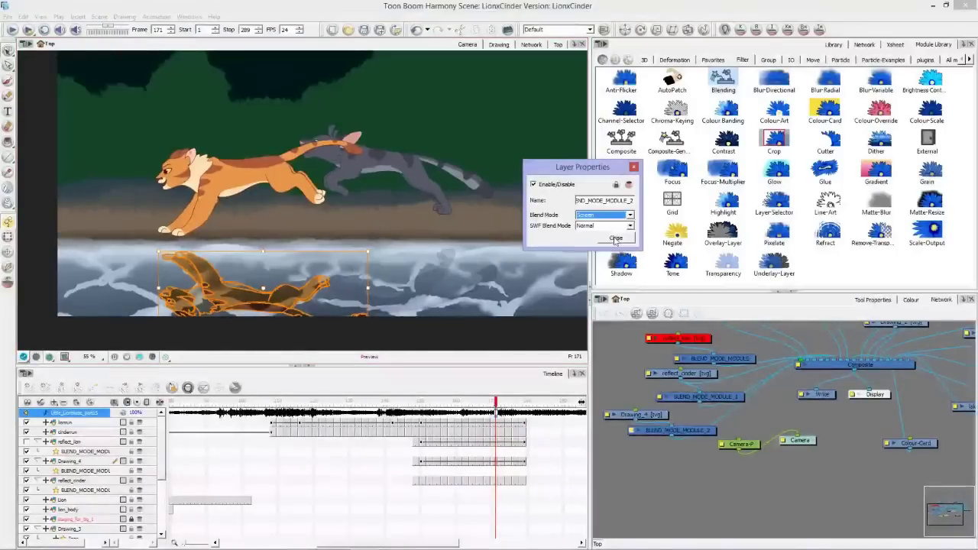
{"action": "left_click", "coordinate": [615, 218]}
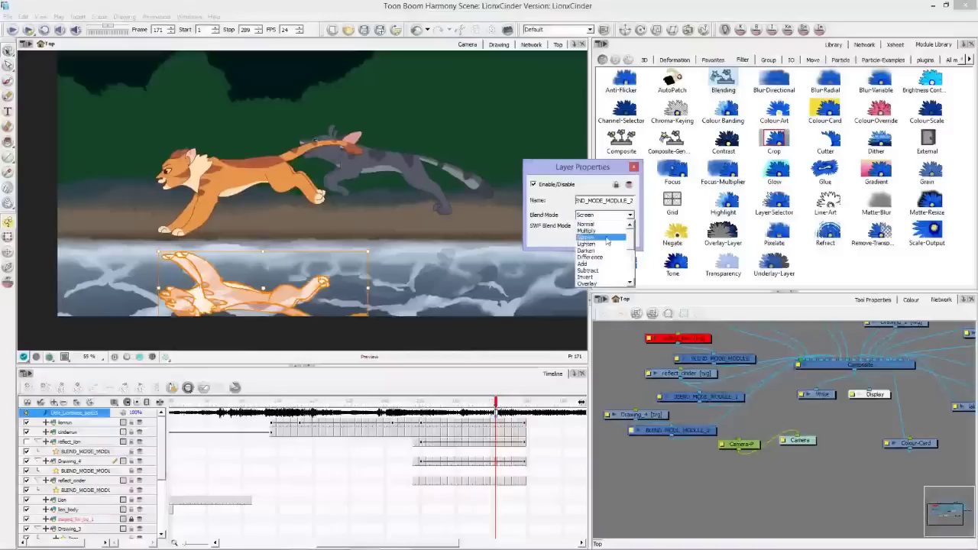
{"action": "left_click", "coordinate": [603, 244]}
{"action": "left_click", "coordinate": [611, 217]}
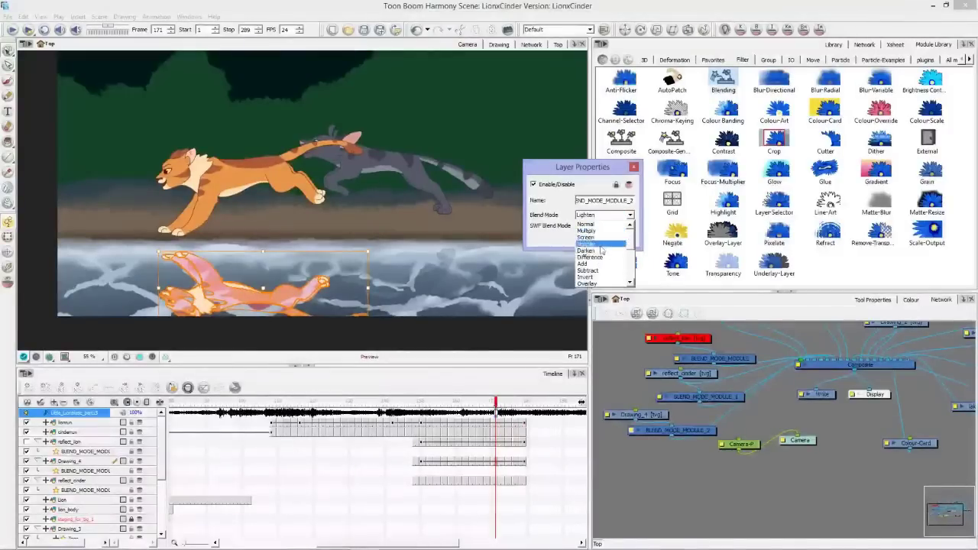
{"action": "left_click", "coordinate": [592, 251]}
{"action": "left_click", "coordinate": [608, 217]}
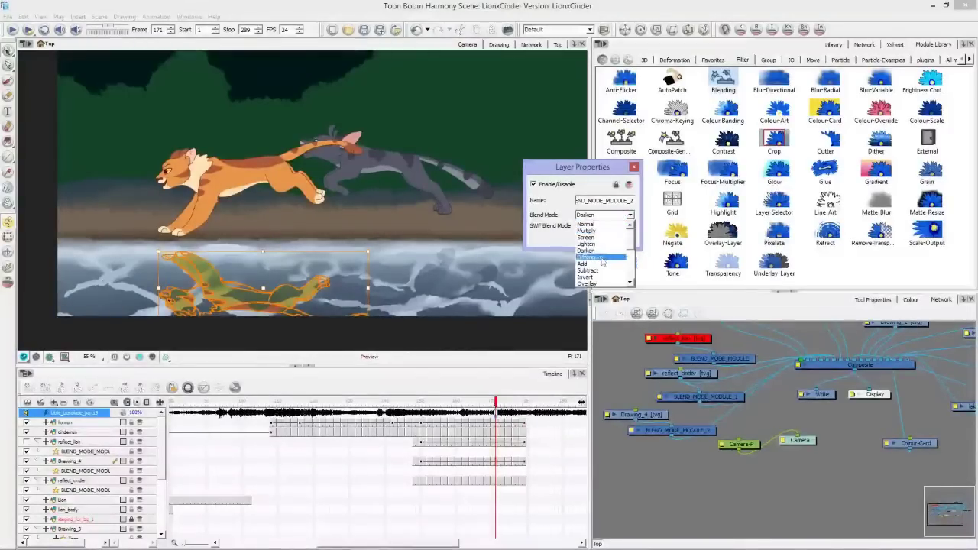
{"action": "left_click", "coordinate": [595, 257]}
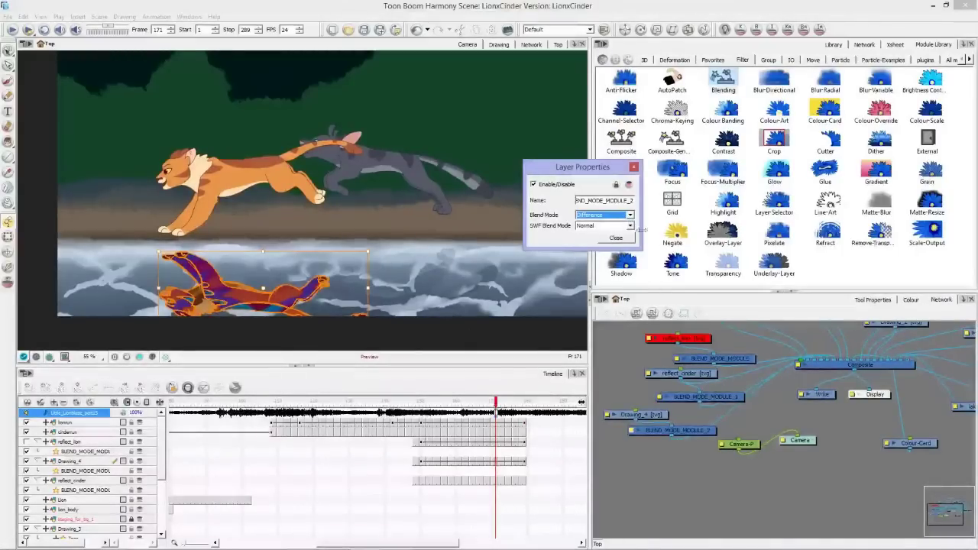
- Set the blend mode of BLEND_MODE_MODULE_2 to Overlay, close its properties and deselect the reflected lion drawing
{"action": "left_click", "coordinate": [630, 215]}
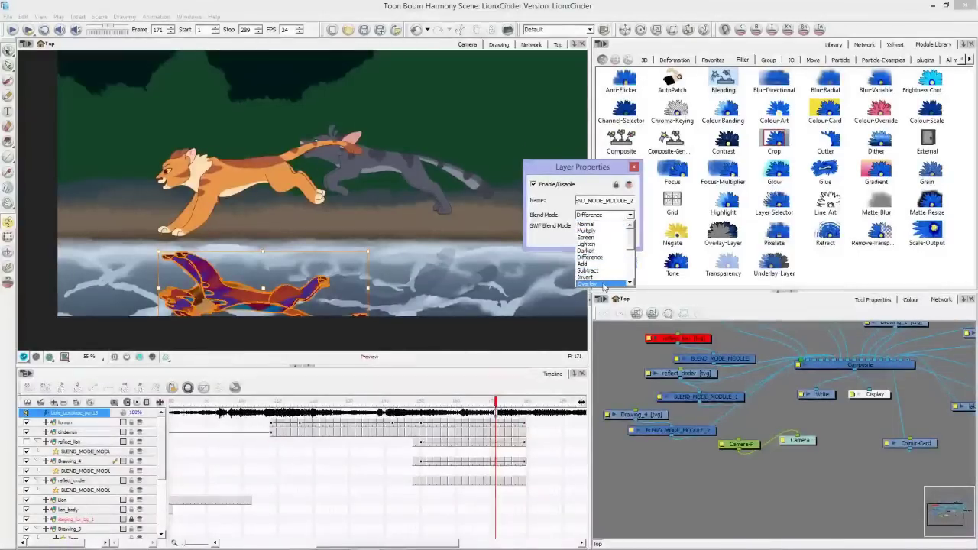
{"action": "left_click", "coordinate": [603, 284]}
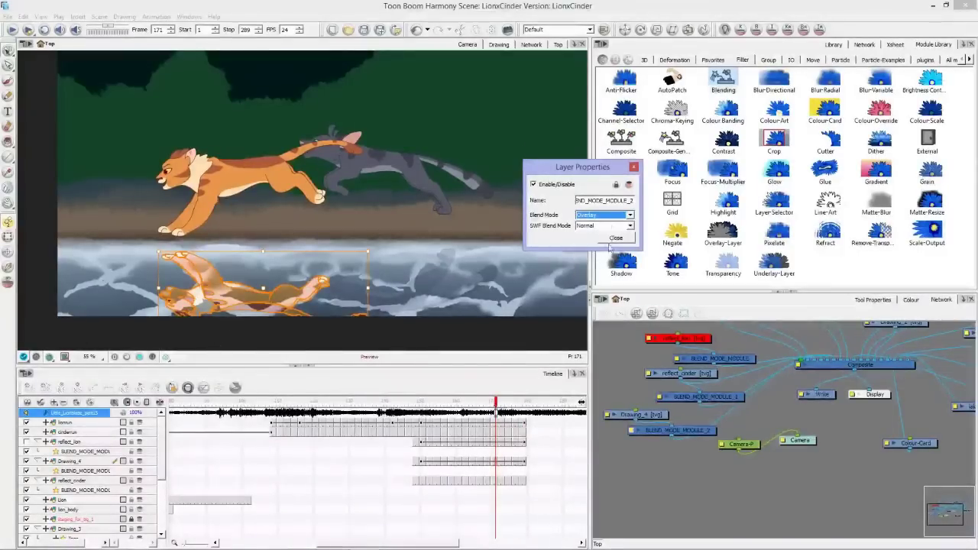
{"action": "left_click", "coordinate": [616, 237]}
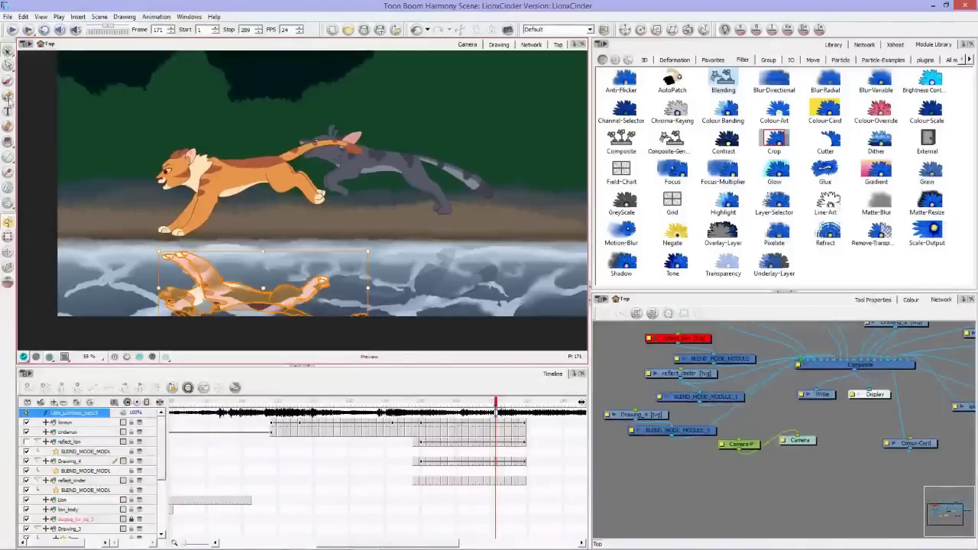
{"action": "left_click", "coordinate": [6, 81]}
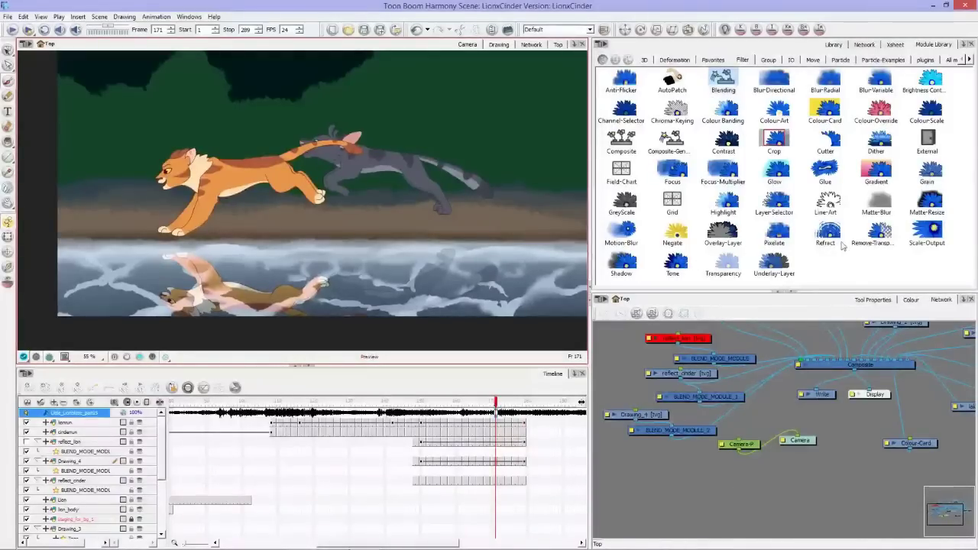
- Add a Transparency module beneath BLEND_MODE_MODULE_2 and connect Drawing_4 through it to the Composite
{"action": "left_click", "coordinate": [729, 268]}
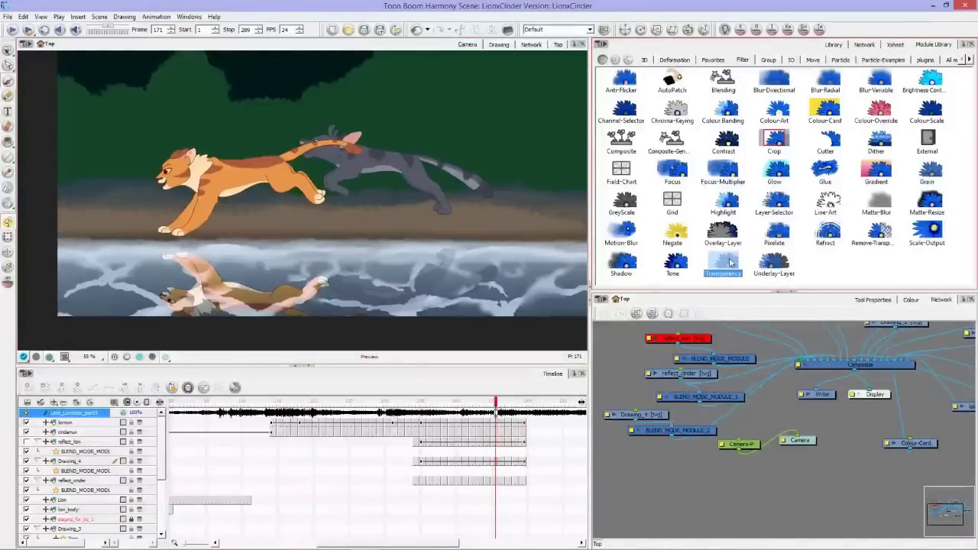
{"action": "left_click_drag", "start_coordinate": [730, 263], "coordinate": [672, 459]}
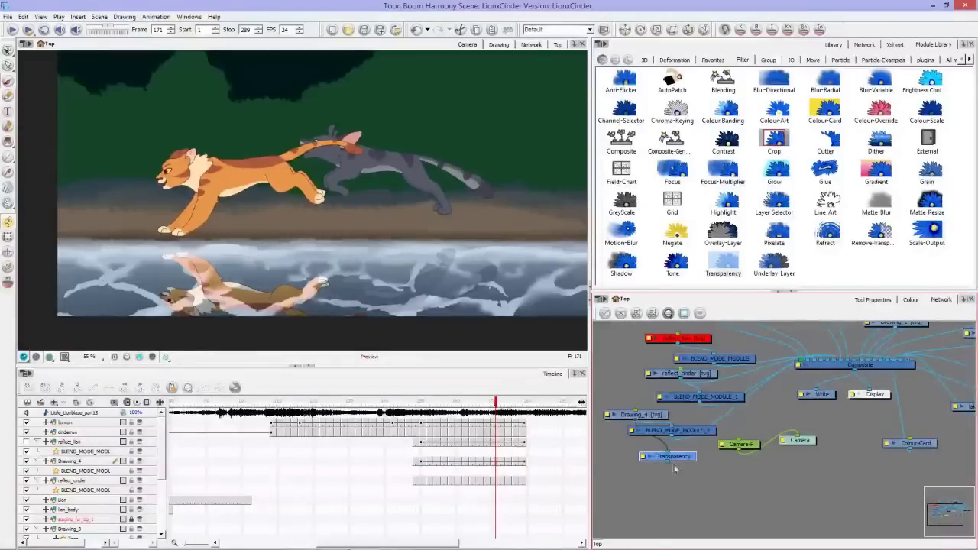
{"action": "left_click_drag", "start_coordinate": [718, 491], "coordinate": [829, 361]}
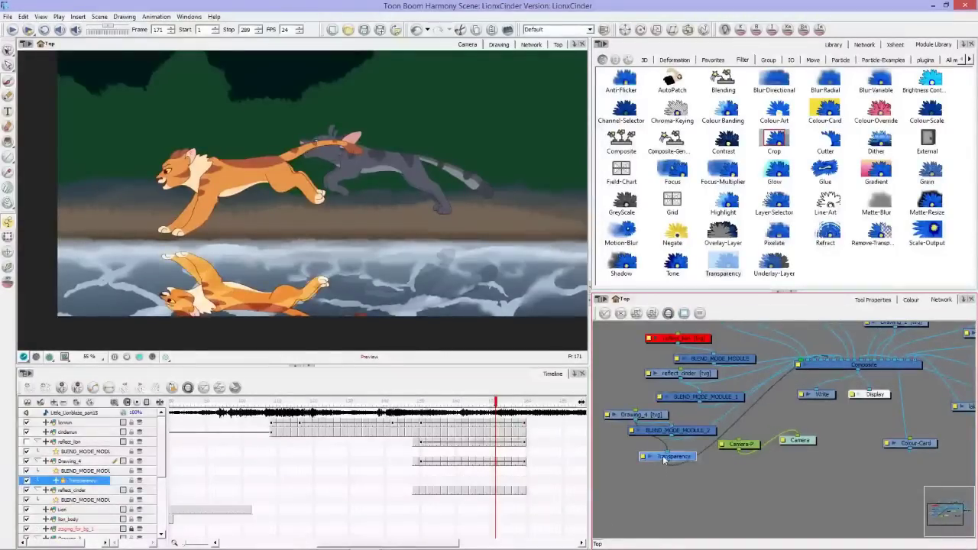
- Try transparency values of 60 and 20 in the Transparency module's properties and settle on 90
{"action": "double_click", "coordinate": [643, 456]}
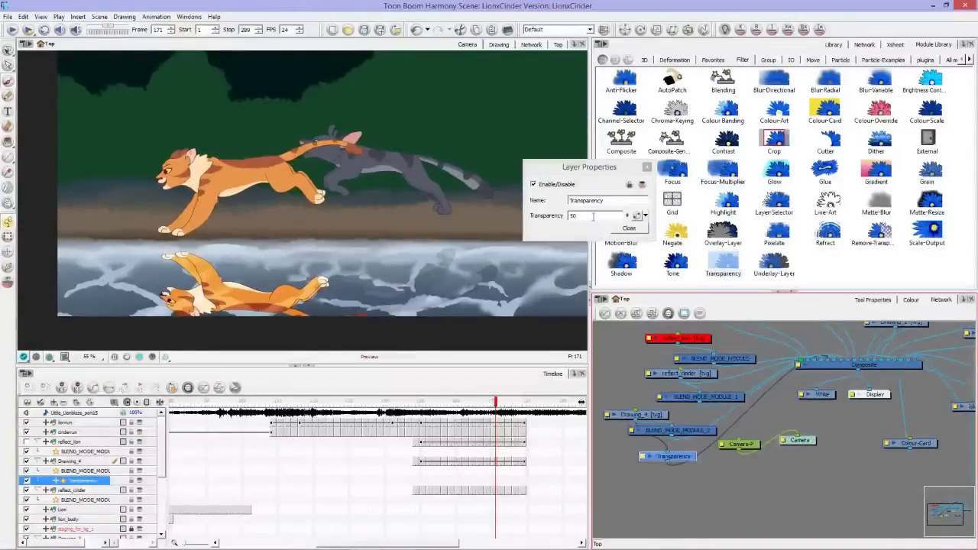
{"action": "left_click_drag", "start_coordinate": [594, 217], "coordinate": [532, 225]}
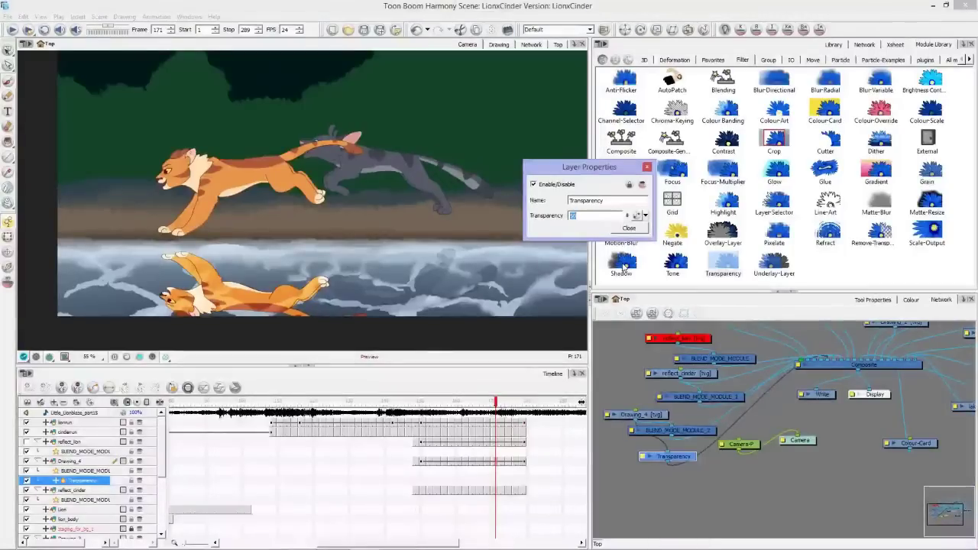
{"action": "type", "text": "60"}
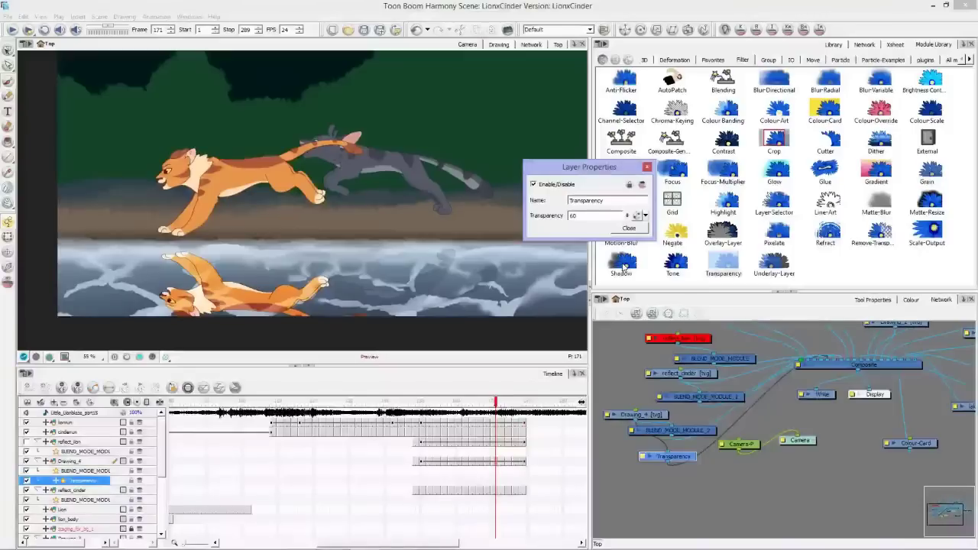
{"action": "type", "text": "20"}
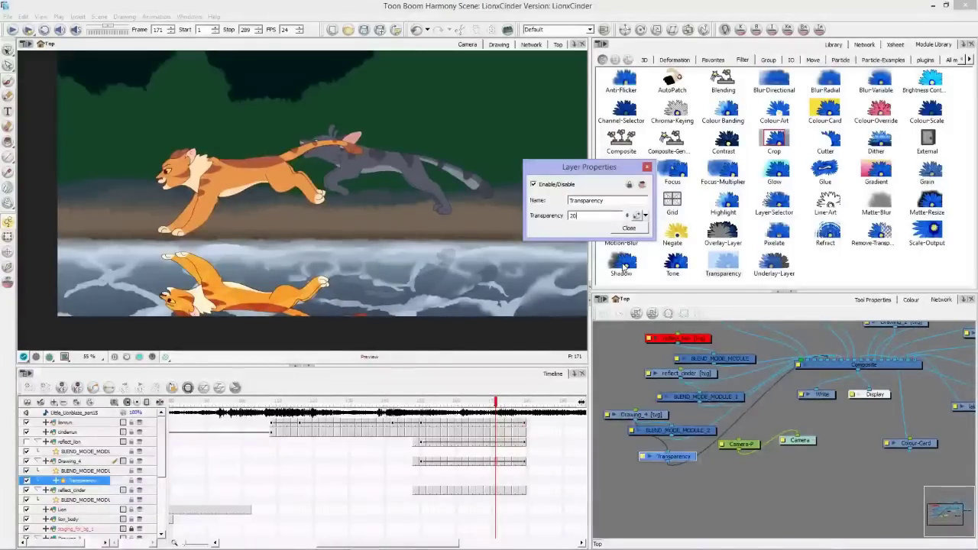
{"action": "key", "text": "BackSpace"}
{"action": "key", "text": "BackSpace"}
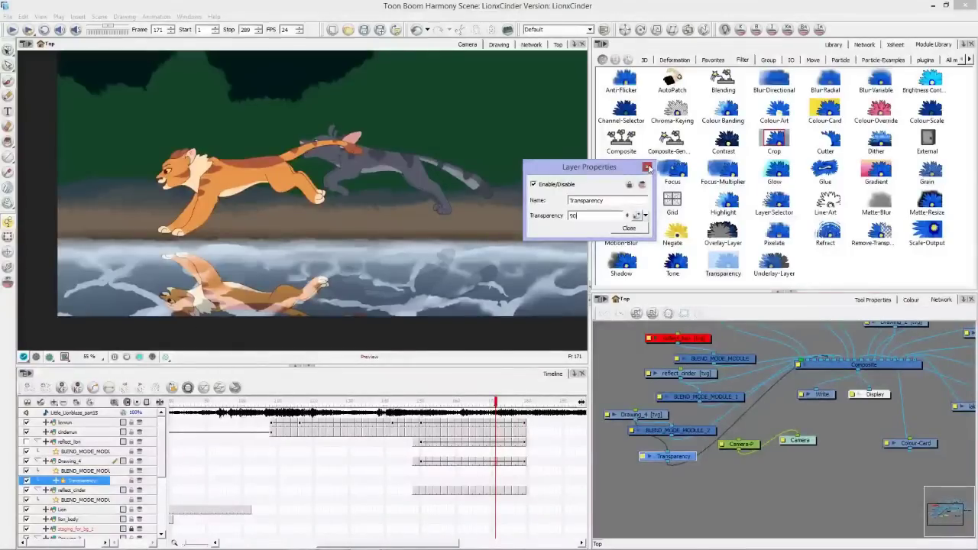
- Delete the Transparency module and set the opacity of Drawing_4 to 40 in its layer properties instead
{"action": "left_click", "coordinate": [647, 167]}
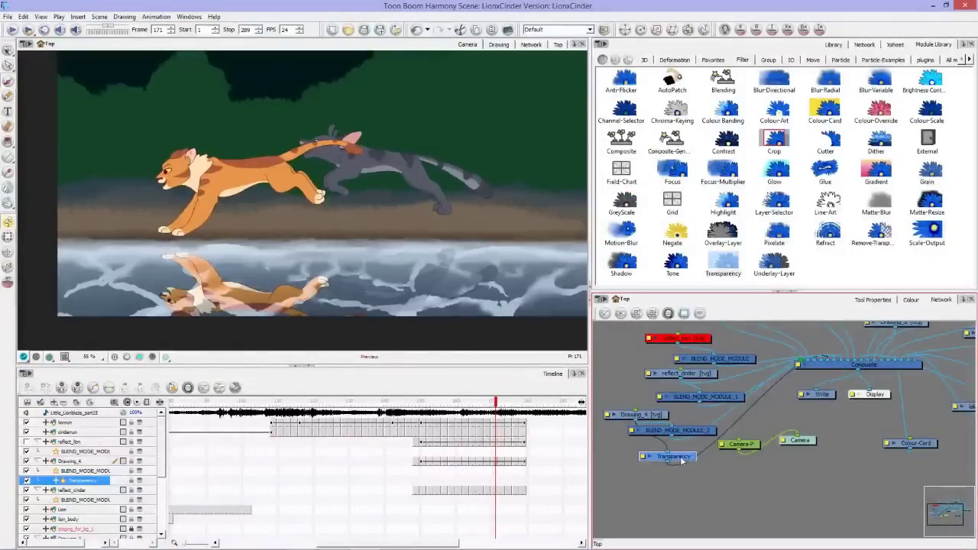
{"action": "key", "text": "Delete"}
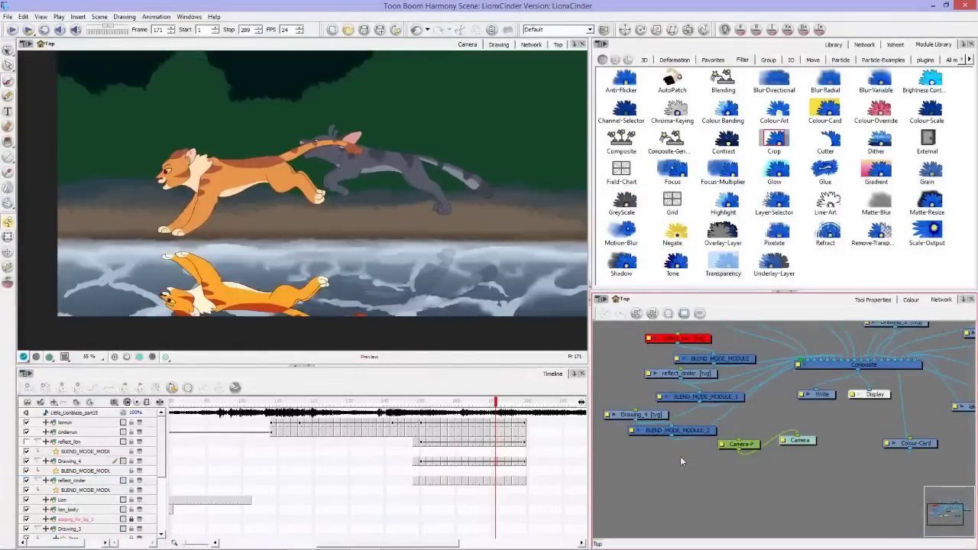
{"action": "double_click", "coordinate": [69, 462]}
{"action": "left_click_drag", "start_coordinate": [572, 159], "coordinate": [385, 107]}
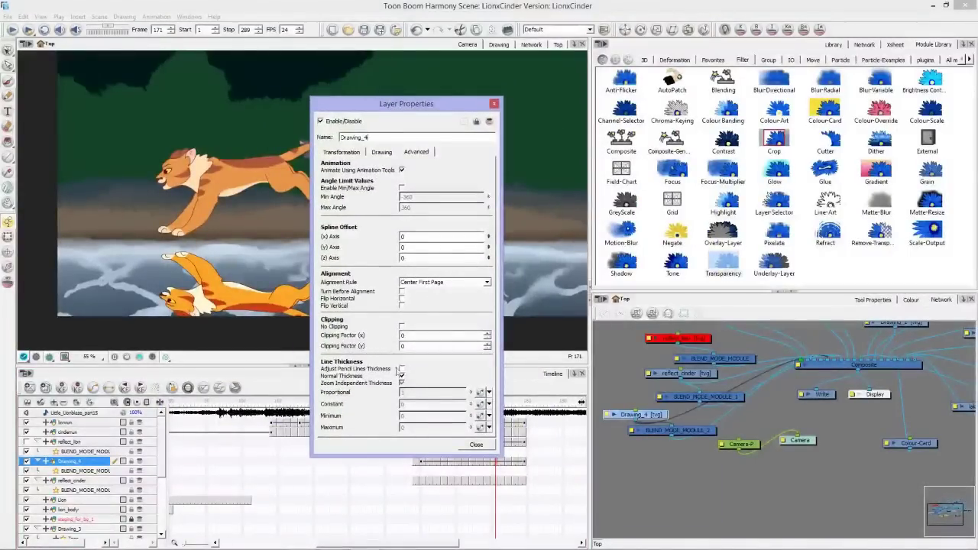
{"action": "left_click", "coordinate": [380, 153]}
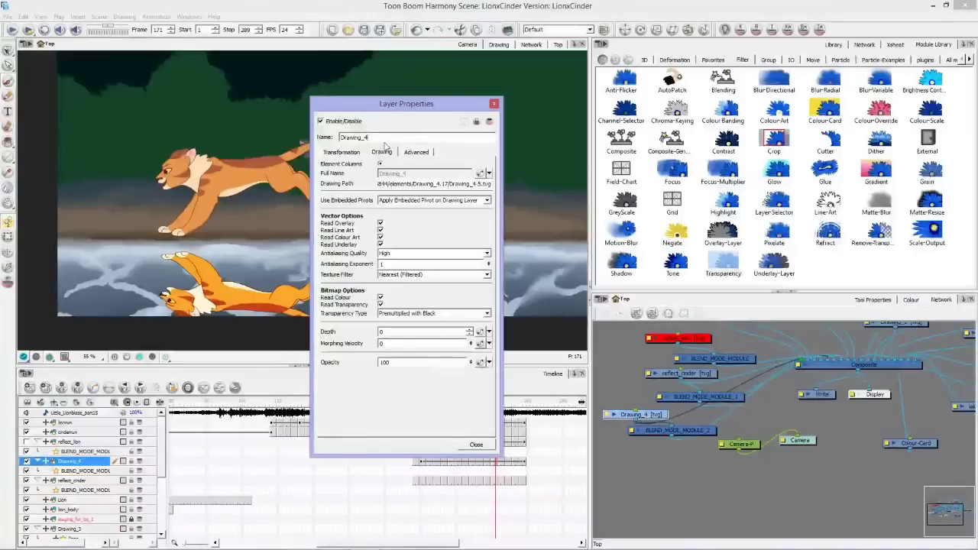
{"action": "double_click", "coordinate": [384, 362]}
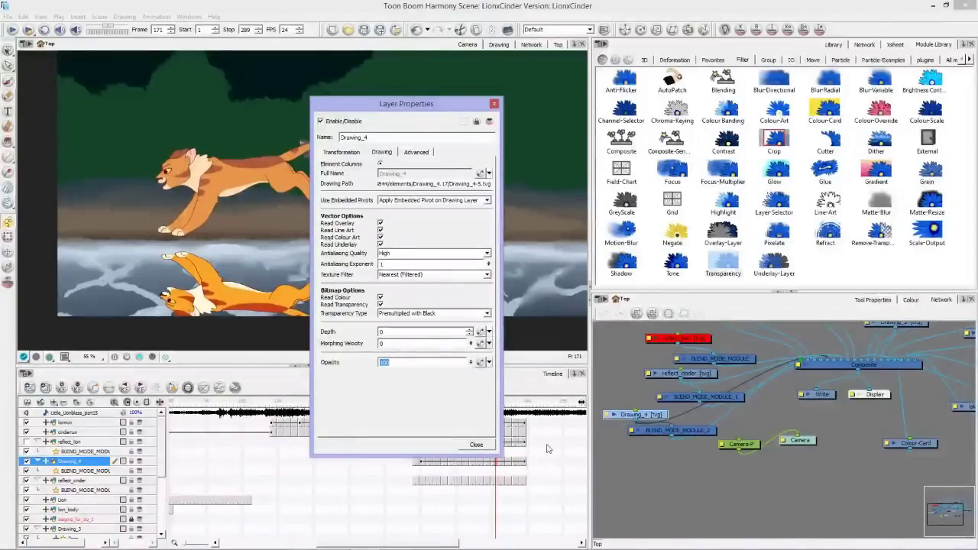
{"action": "type", "text": "40"}
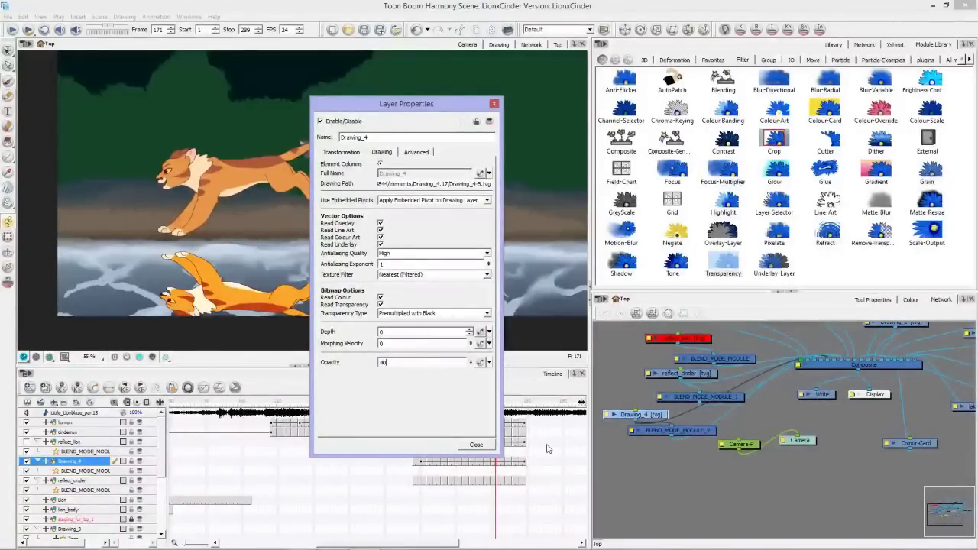
{"action": "key", "text": "Return"}
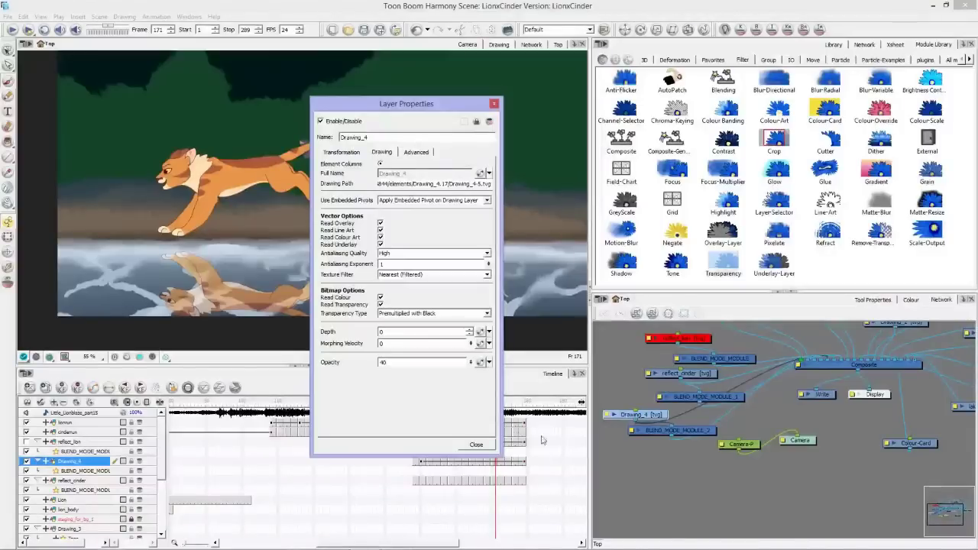
{"action": "left_click", "coordinate": [494, 104]}
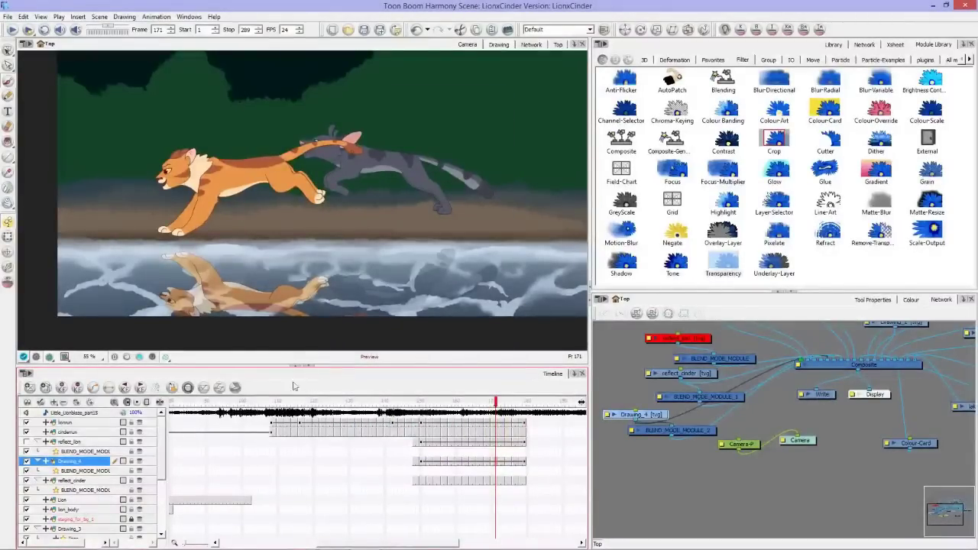
- Inspect the lion's reflection in the rendered preview at frames 163, 176, 171 and 173
{"action": "left_click", "coordinate": [831, 243]}
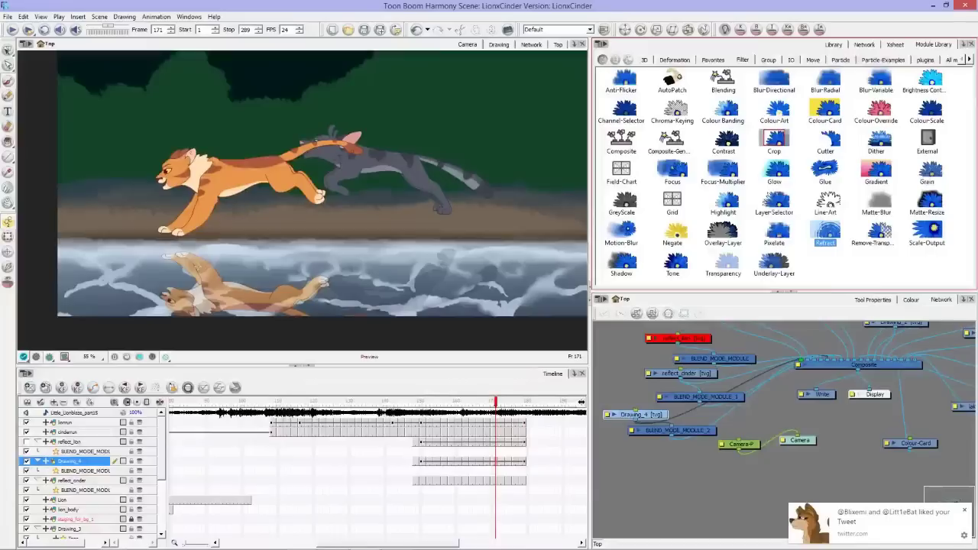
{"action": "left_click", "coordinate": [467, 403]}
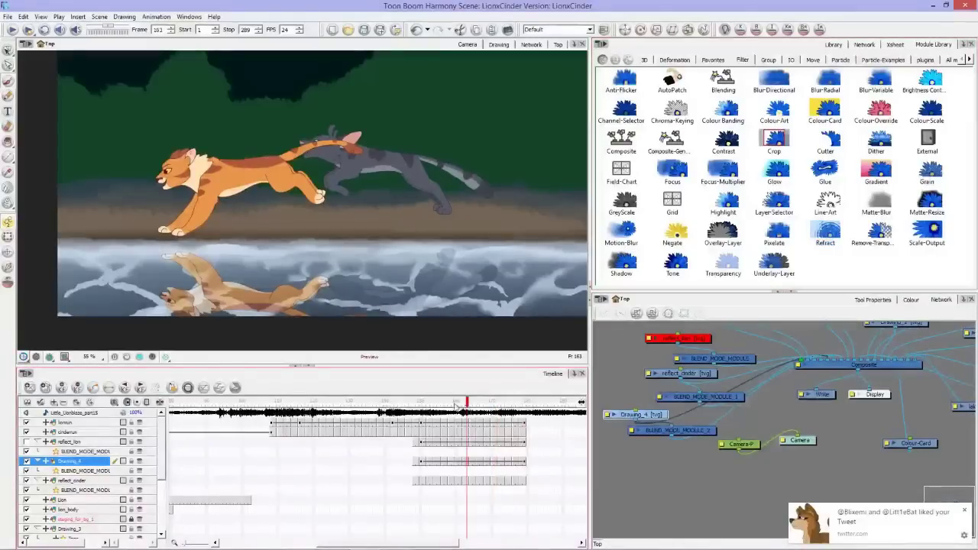
{"action": "left_click", "coordinate": [515, 426]}
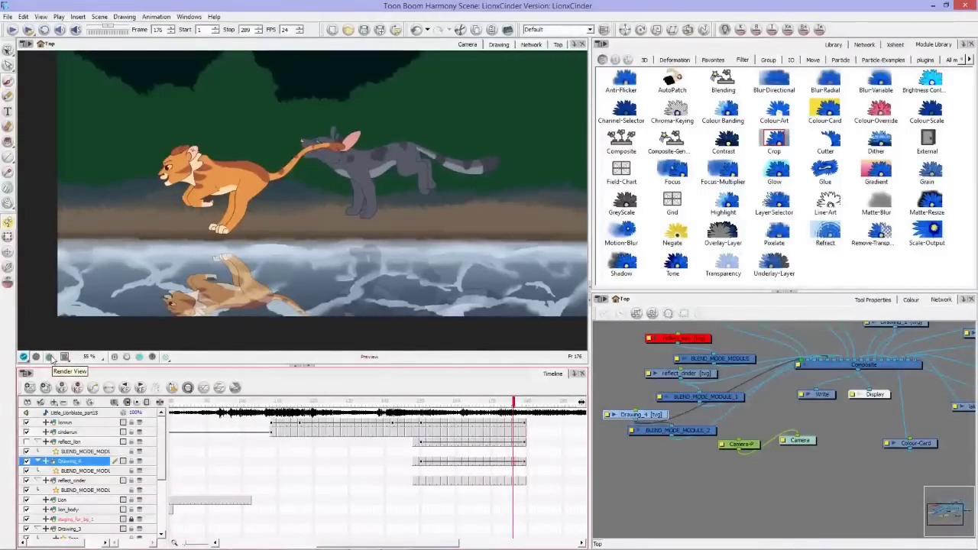
{"action": "left_click", "coordinate": [495, 402]}
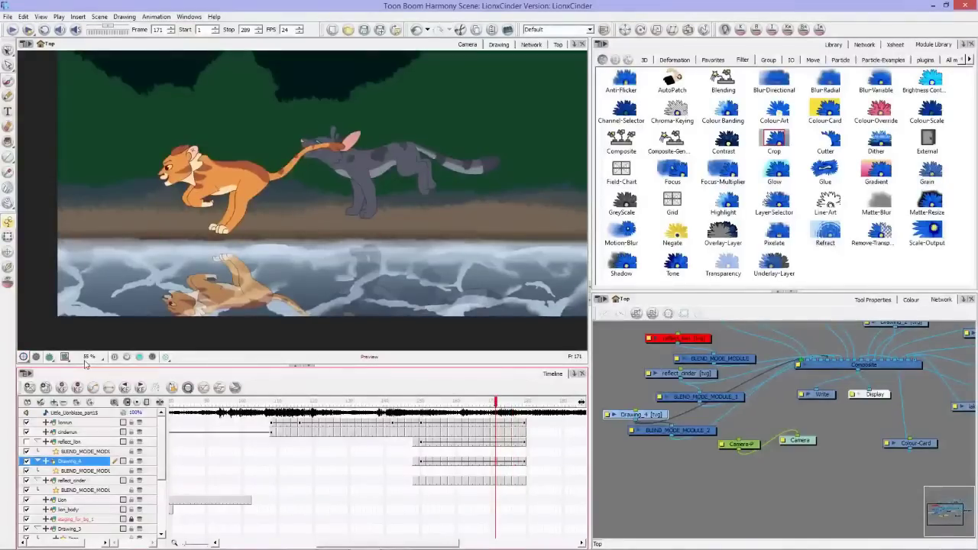
{"action": "key", "text": "period"}
{"action": "key", "text": "period"}
{"action": "left_click", "coordinate": [23, 356]}
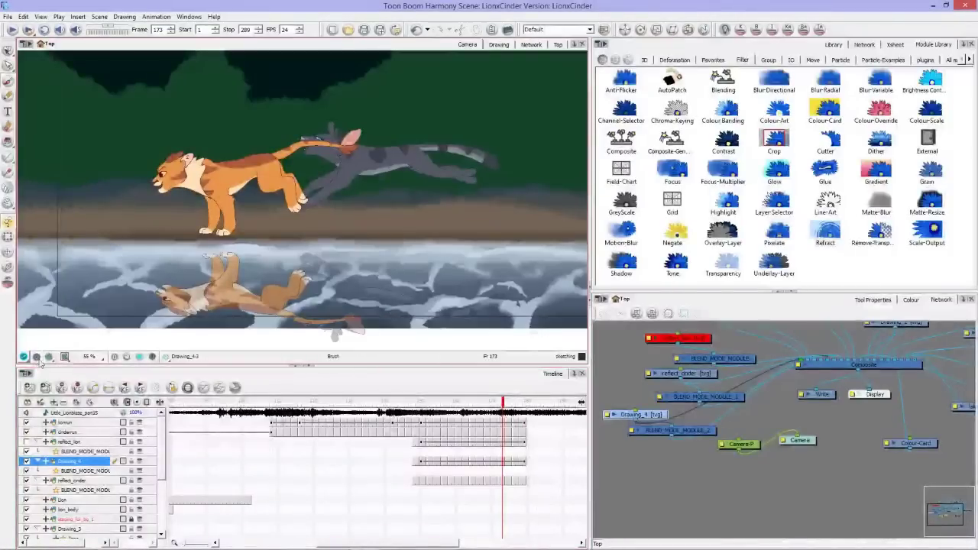
- Save the scene and play the running animation from frame 144
{"action": "left_click", "coordinate": [399, 402]}
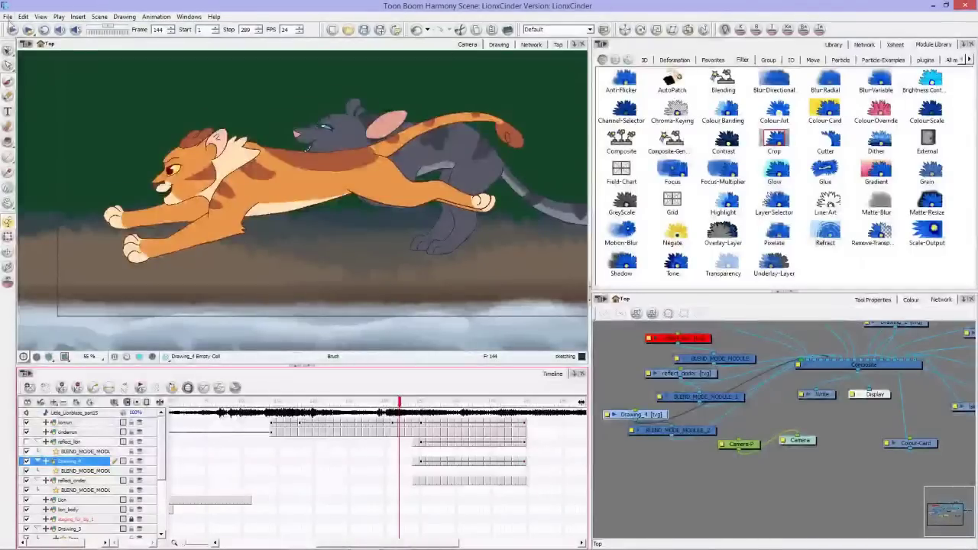
{"action": "left_click", "coordinate": [8, 17]}
{"action": "left_click", "coordinate": [46, 75]}
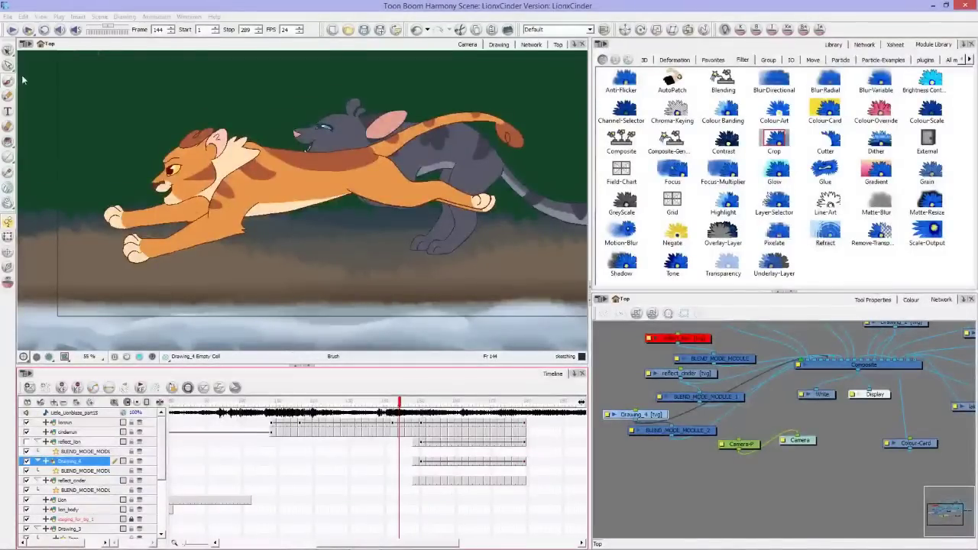
{"action": "left_click", "coordinate": [12, 30]}
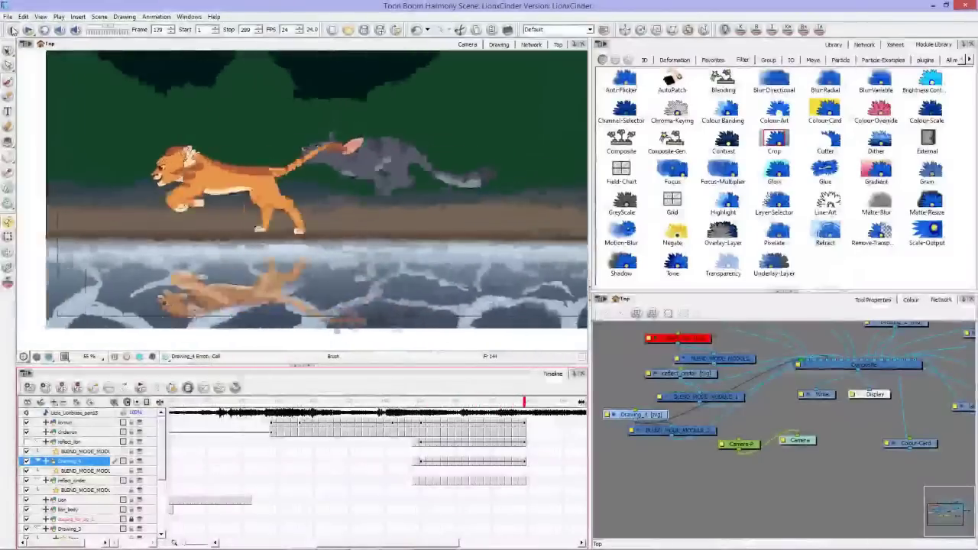
- Go to frame 167 and refresh the render preview to examine the lake reflection
{"action": "left_click", "coordinate": [482, 402]}
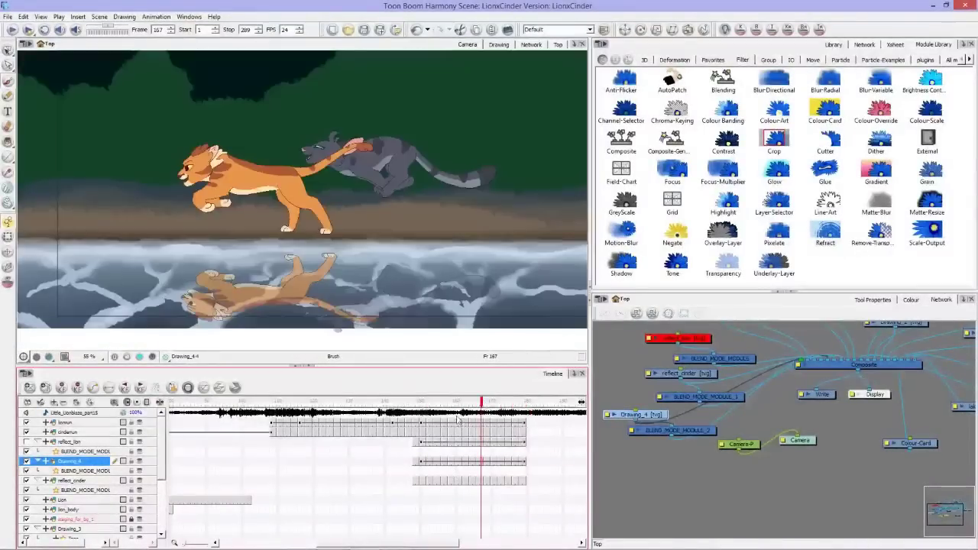
{"action": "left_click", "coordinate": [65, 358]}
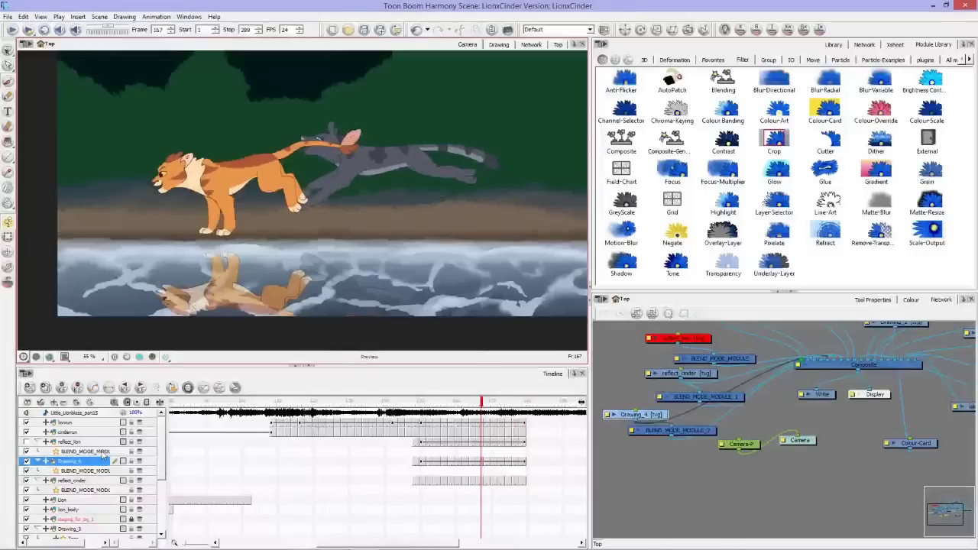
{"action": "left_click", "coordinate": [23, 357]}
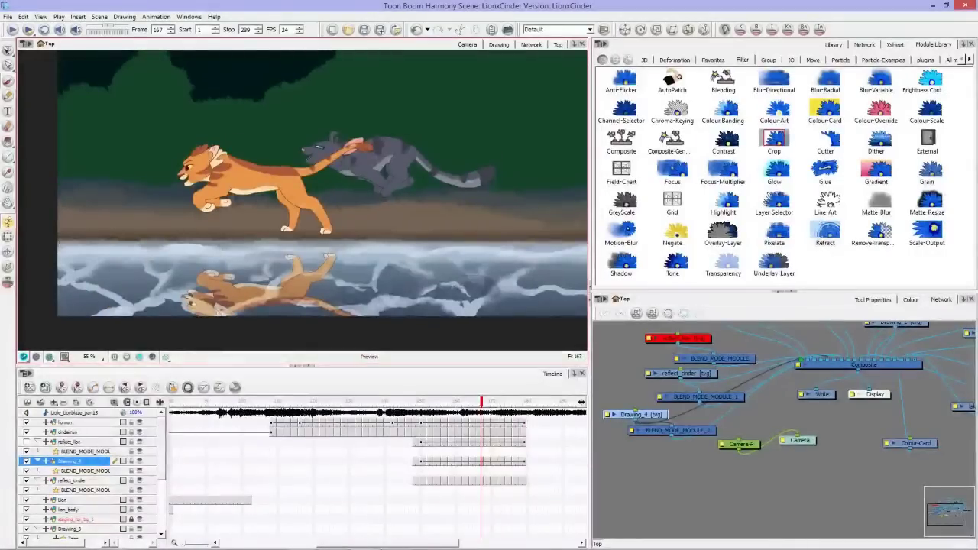